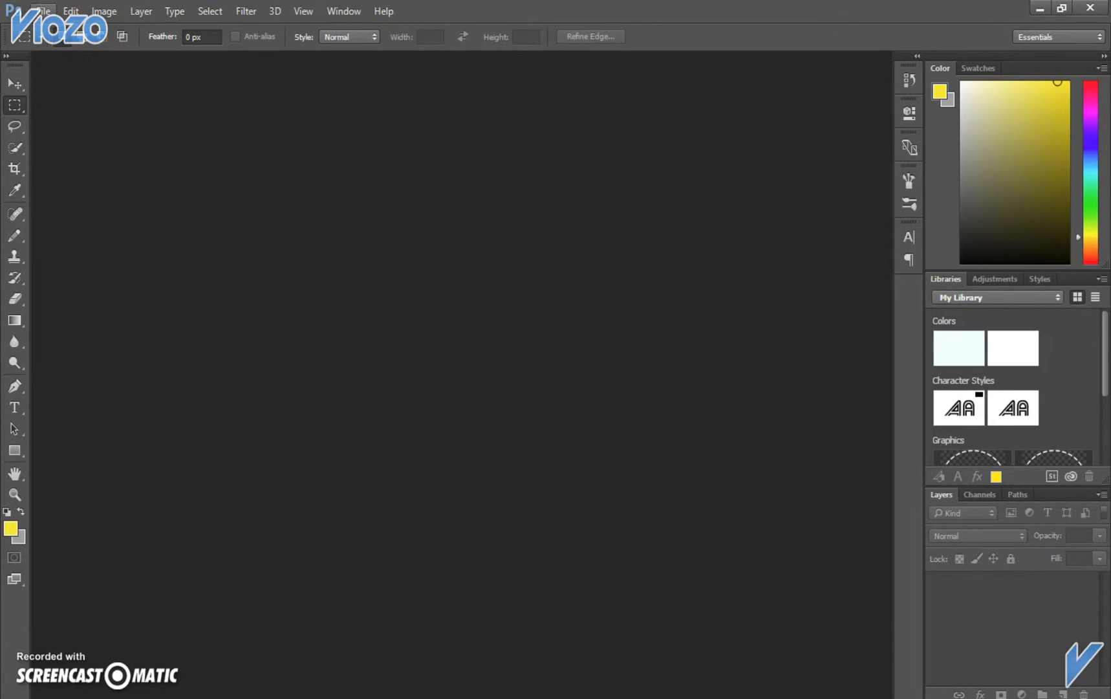
Step: Create a new transparent document 2048 pixels wide and 1080 pixels high at 300 pixels/inch
click(43, 11)
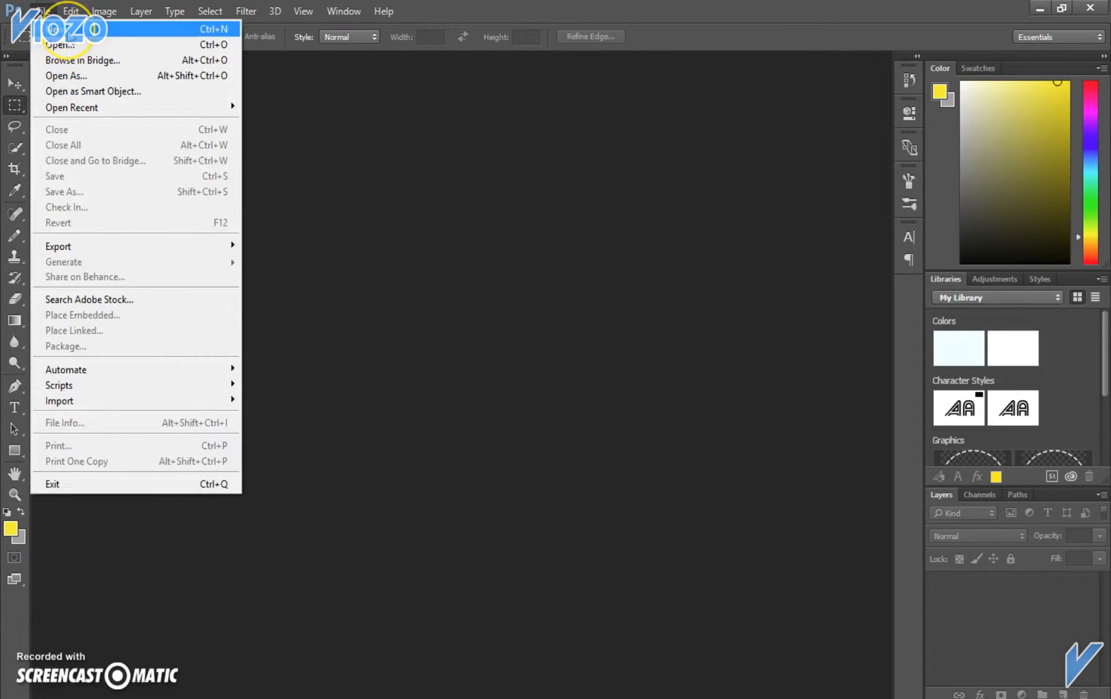
click(69, 31)
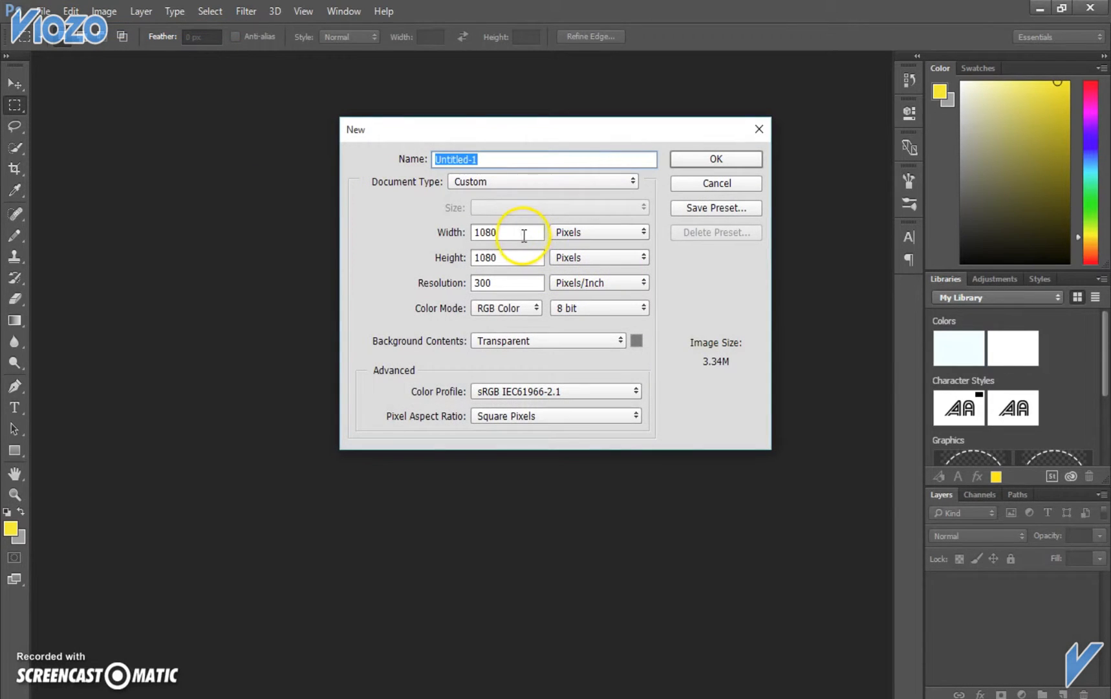
drag(515, 233, 447, 236)
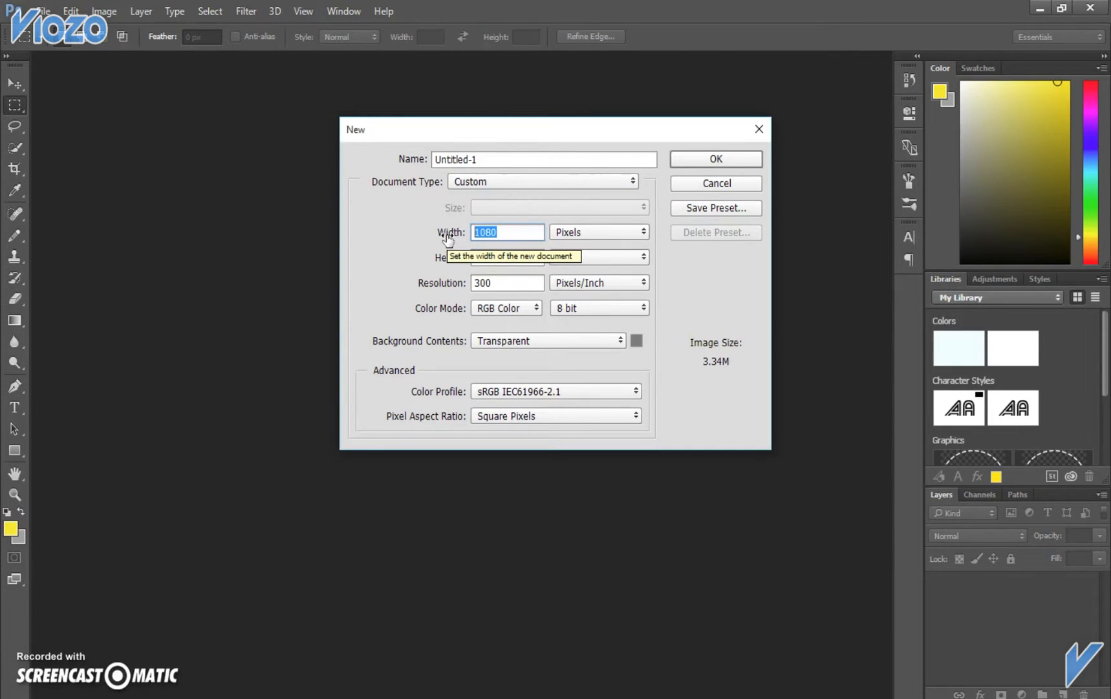
text(204)
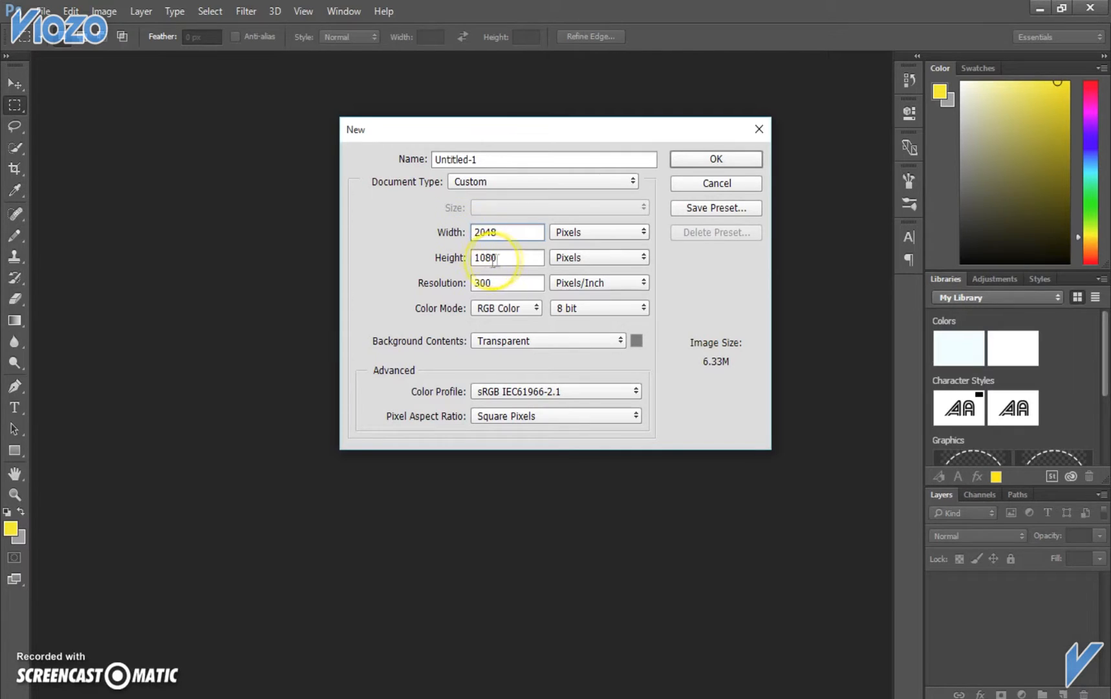
drag(512, 257, 389, 258)
click(515, 258)
click(736, 160)
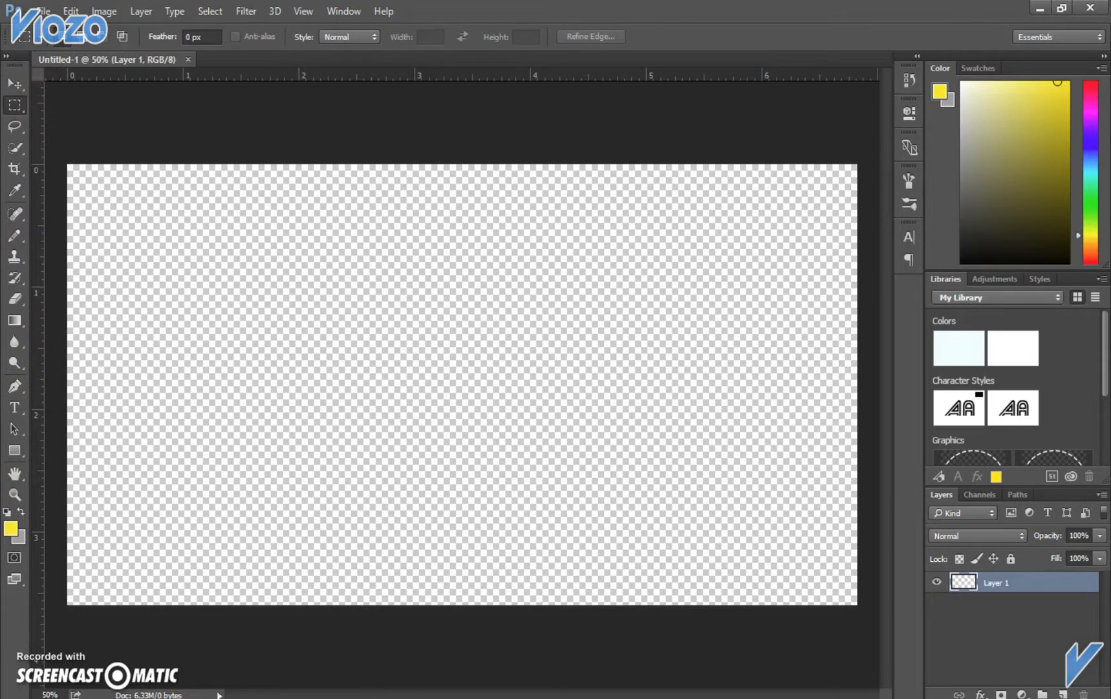
Step: Draw a yellow rectangle without a stroke, about 2096 by 1130 px, covering the whole canvas
click(14, 451)
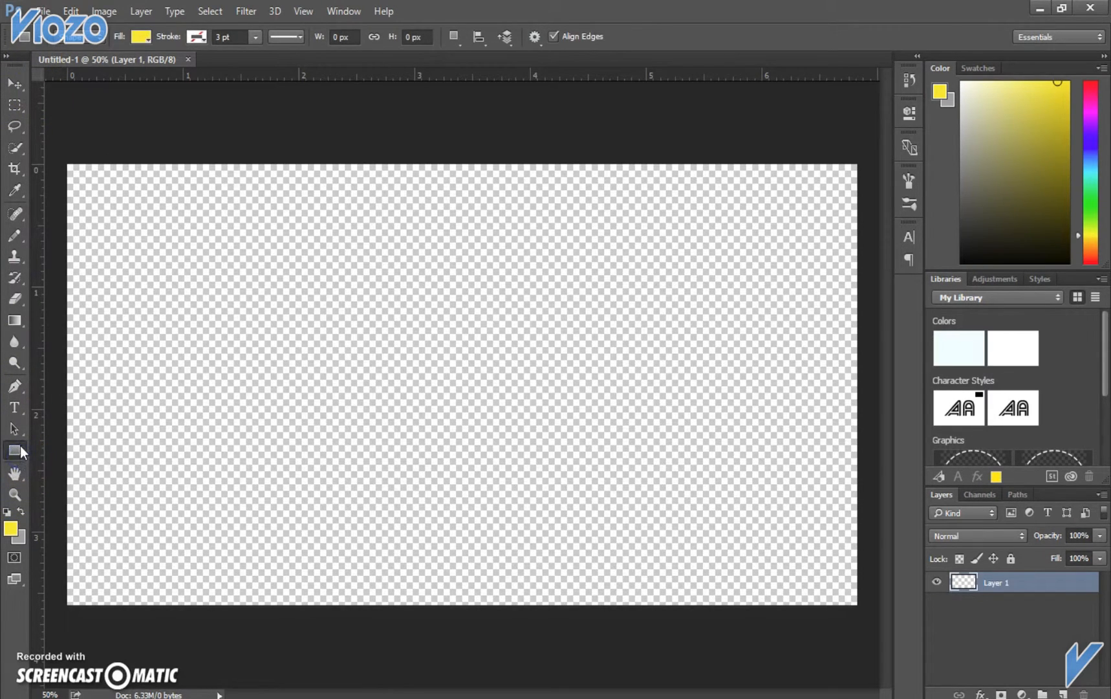
right_click(20, 446)
click(55, 446)
drag(59, 156, 868, 617)
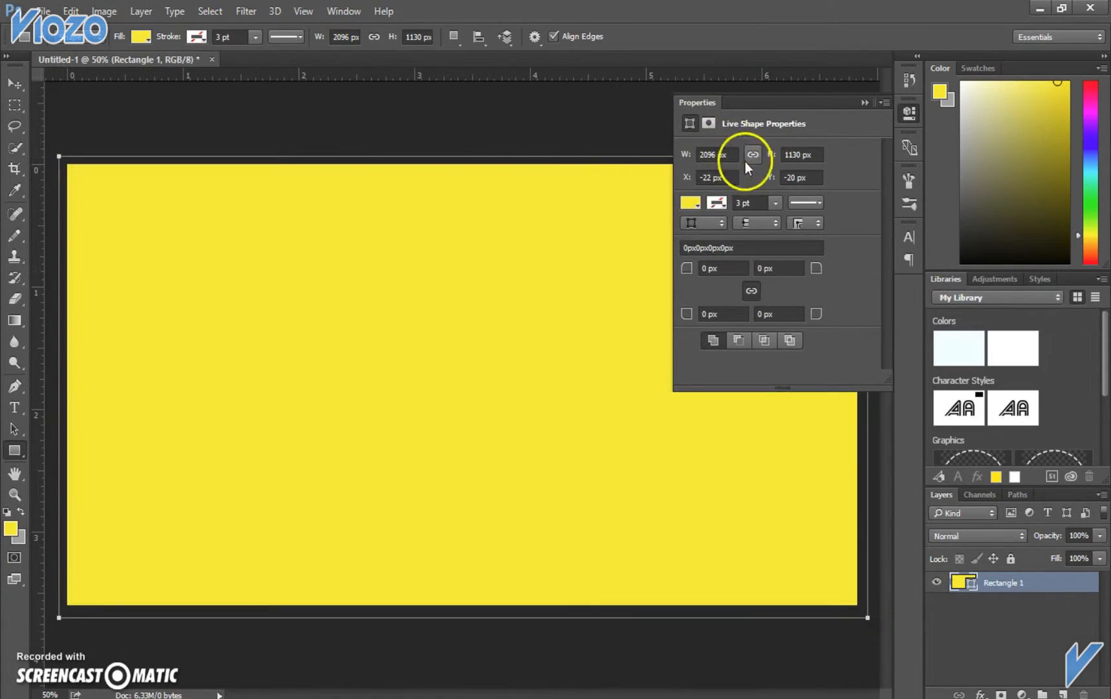
click(687, 204)
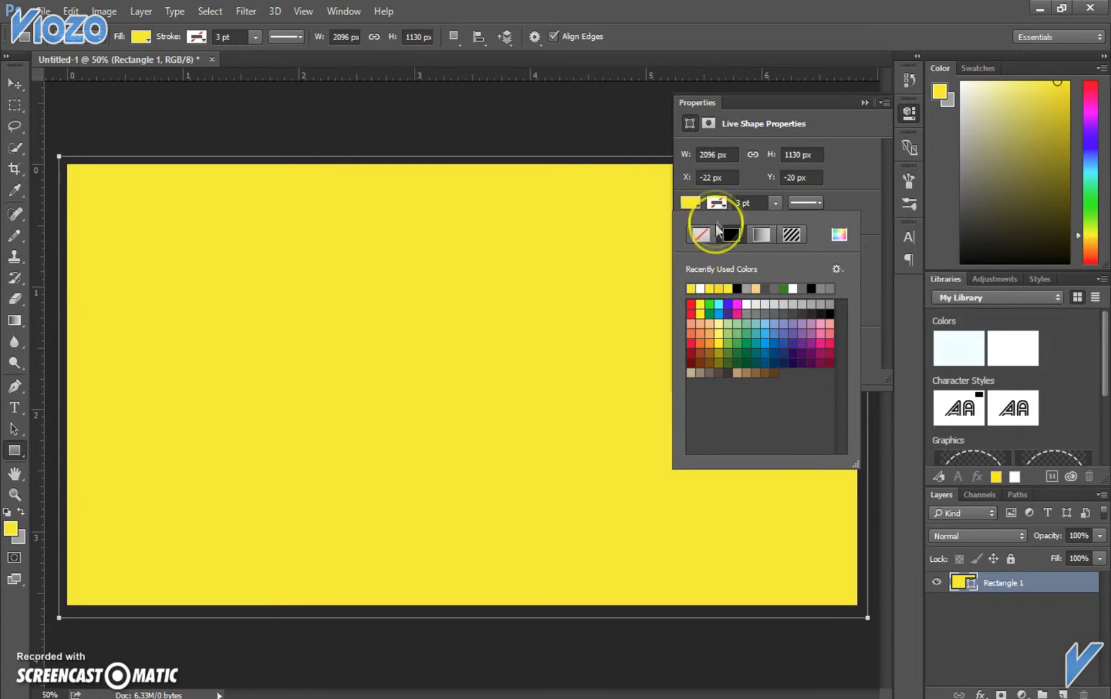
click(849, 171)
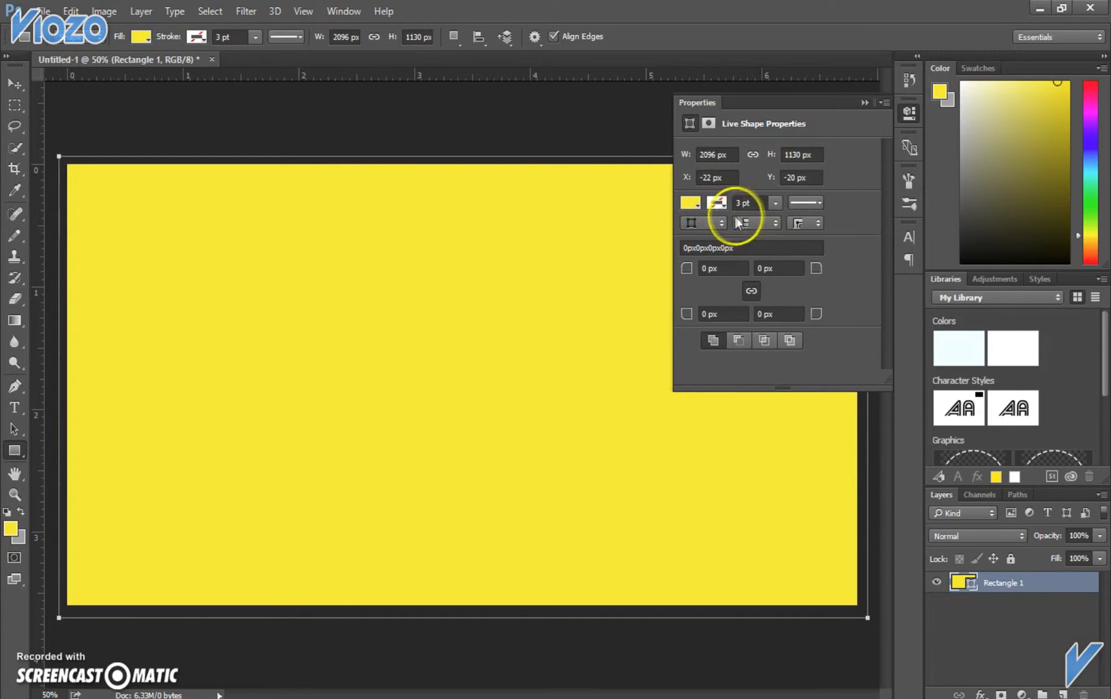
click(862, 102)
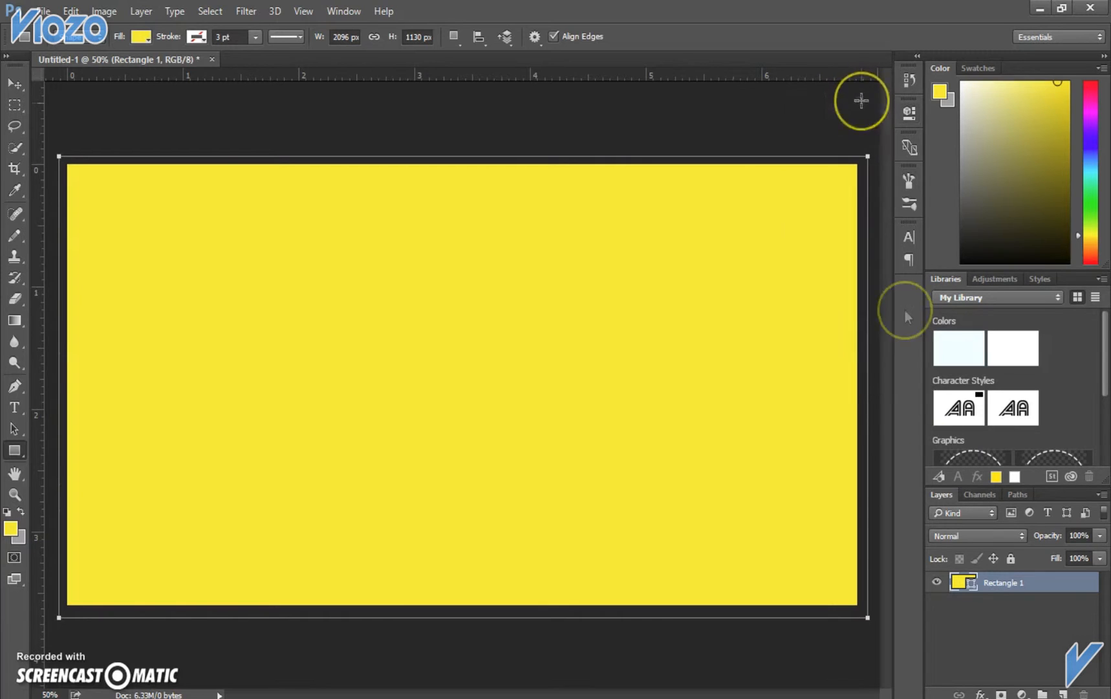
Step: In the rectangle layer's blending options, lower the opacity to 98% and enable a black-white-black Gradient Overlay
right_click(1022, 584)
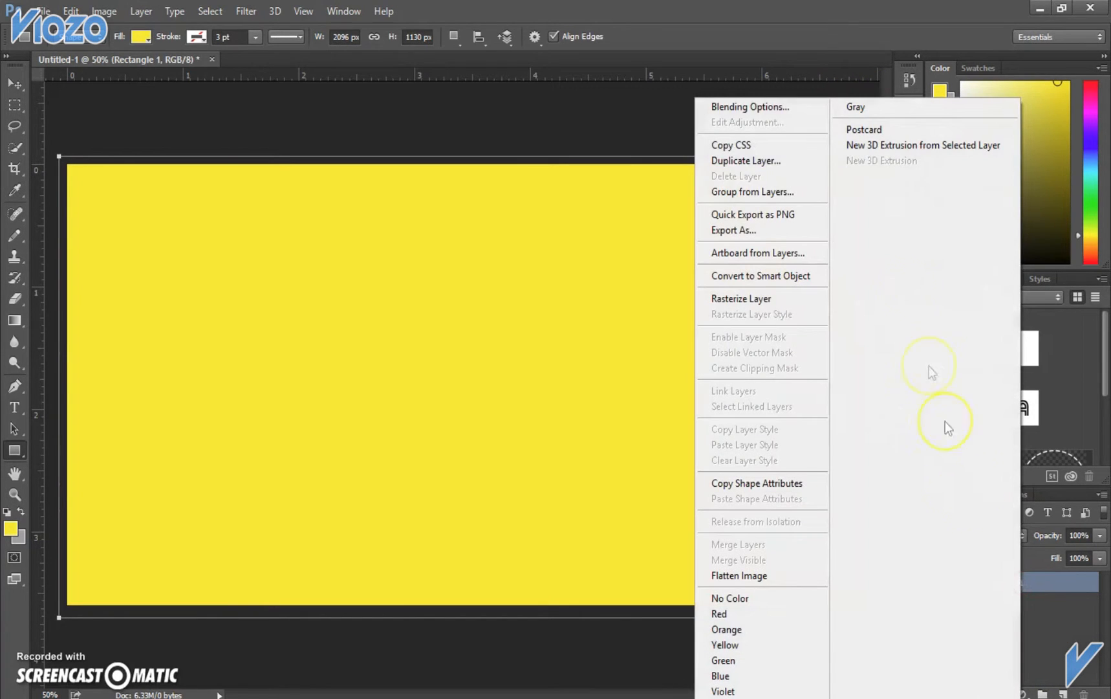
click(769, 106)
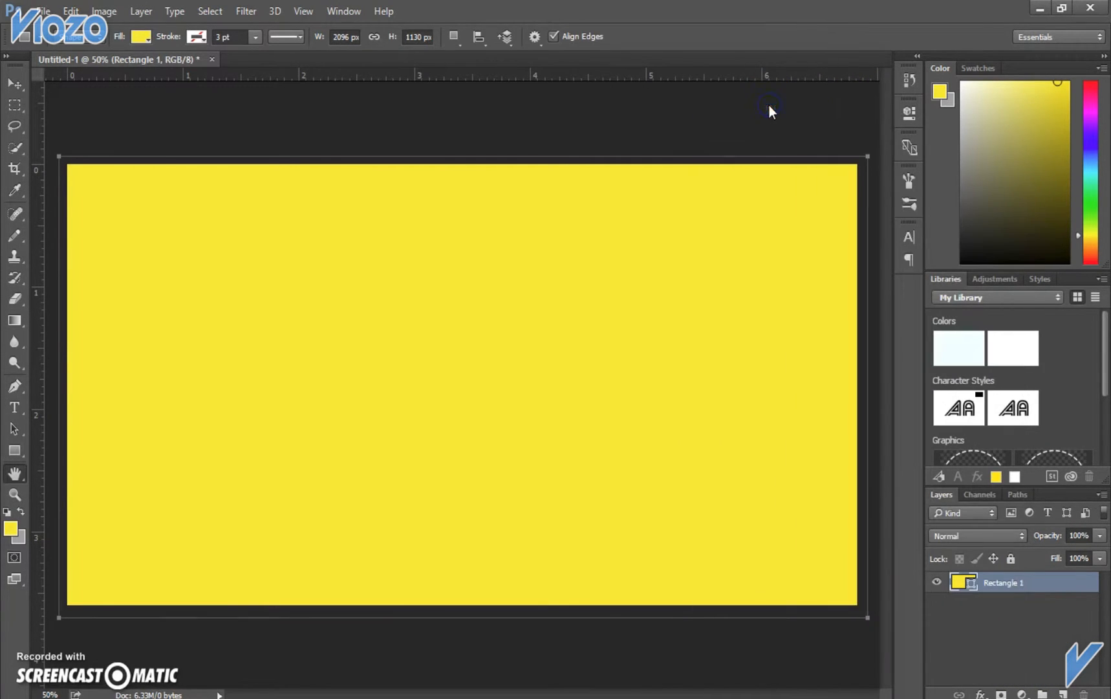
key(Down)
drag(273, 189, 836, 13)
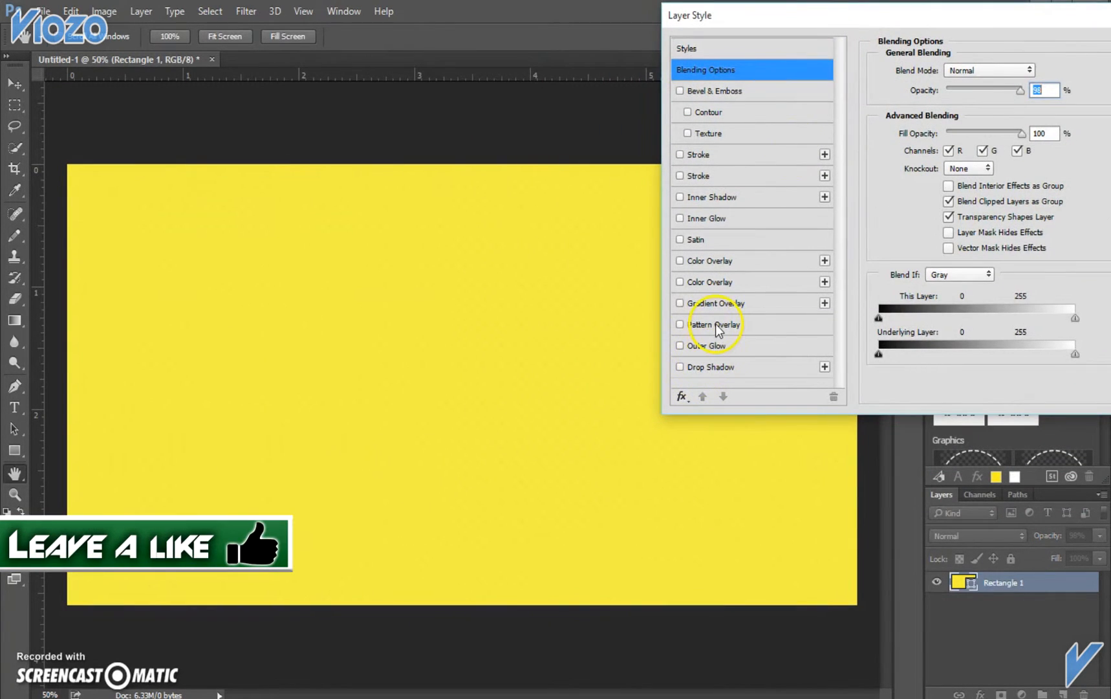
click(719, 305)
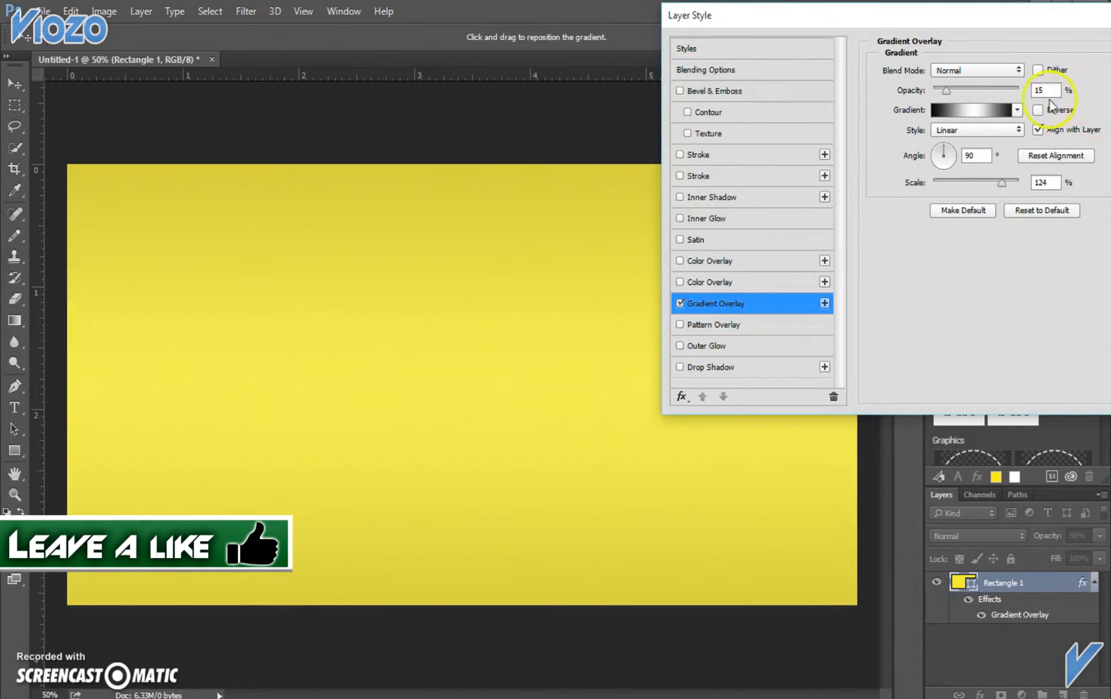
Step: Try Gradient Overlay opacities of 10% and 20% on the yellow rectangle
drag(1053, 91, 1004, 92)
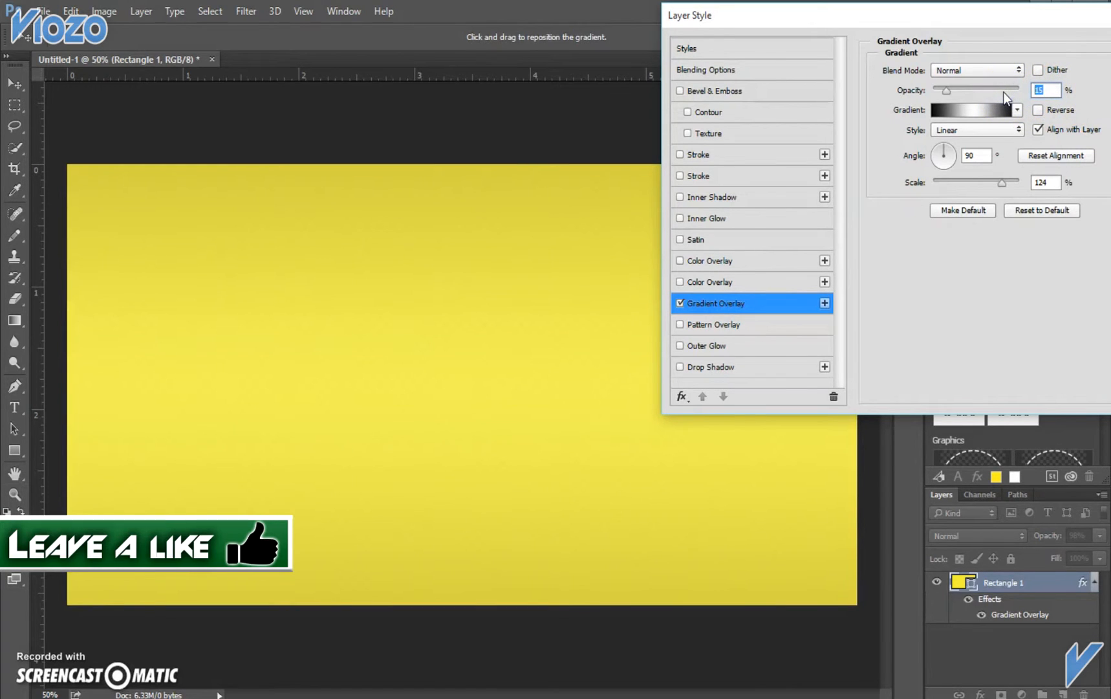
text(10)
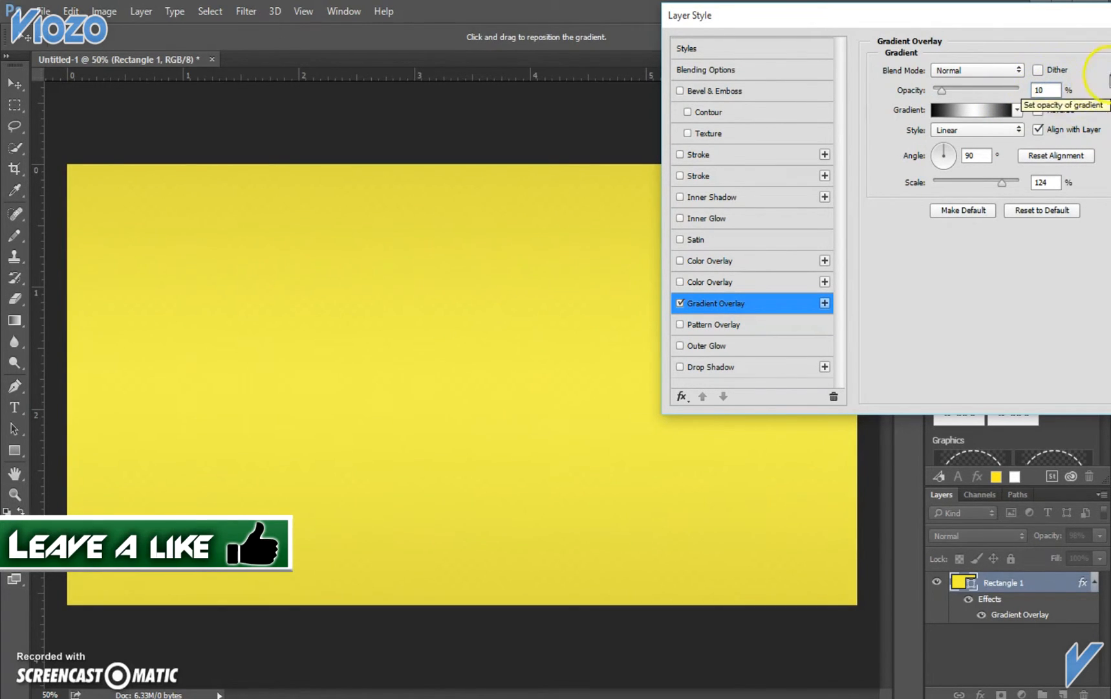
text(0)
drag(1072, 91, 985, 105)
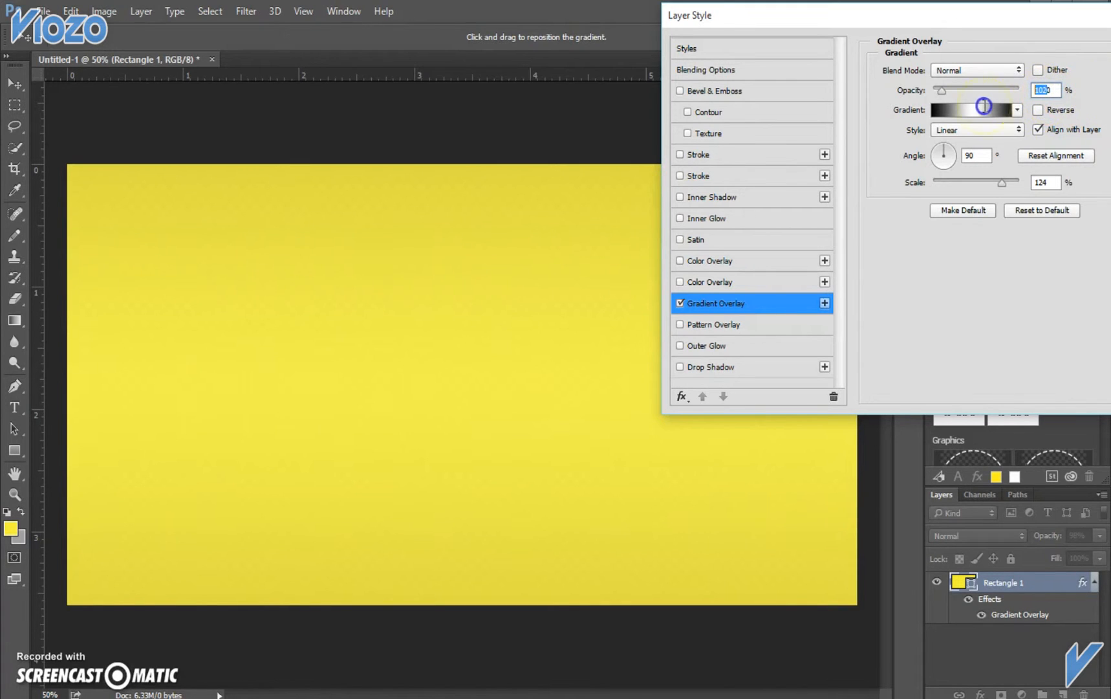
text(20)
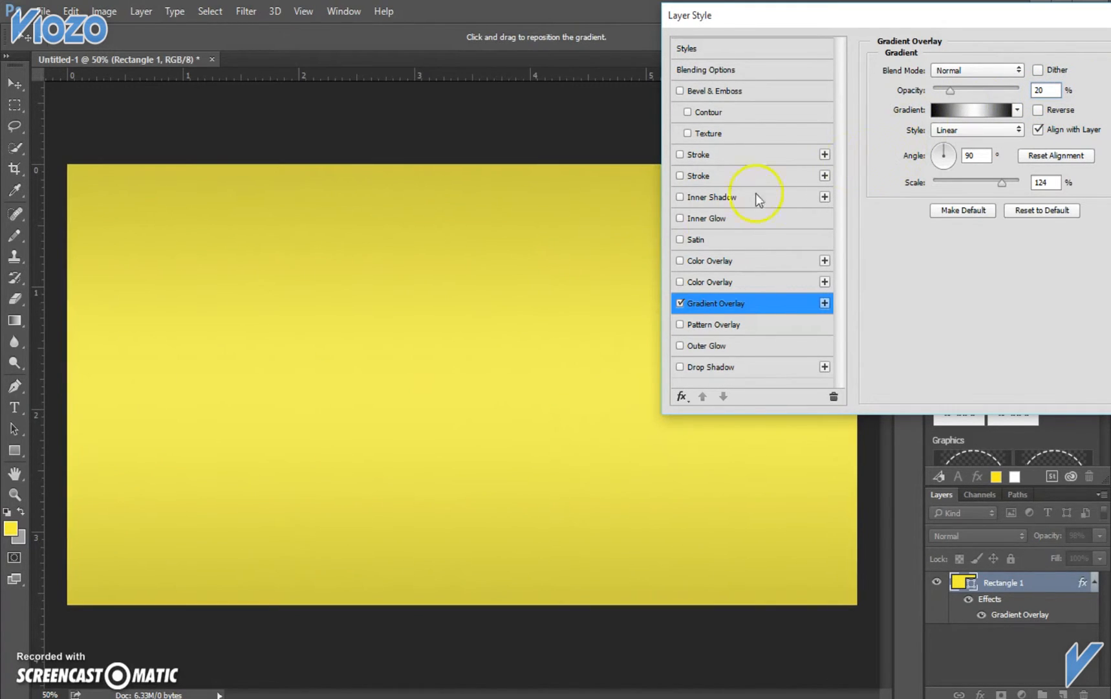
click(712, 368)
click(681, 366)
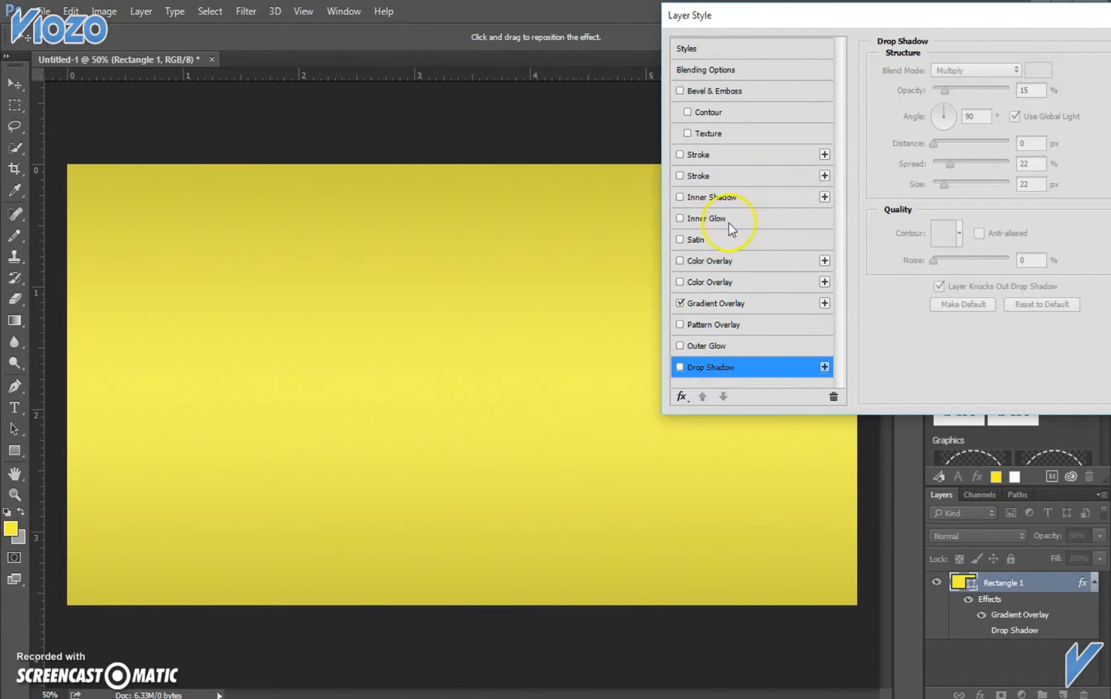
drag(829, 23, 795, 34)
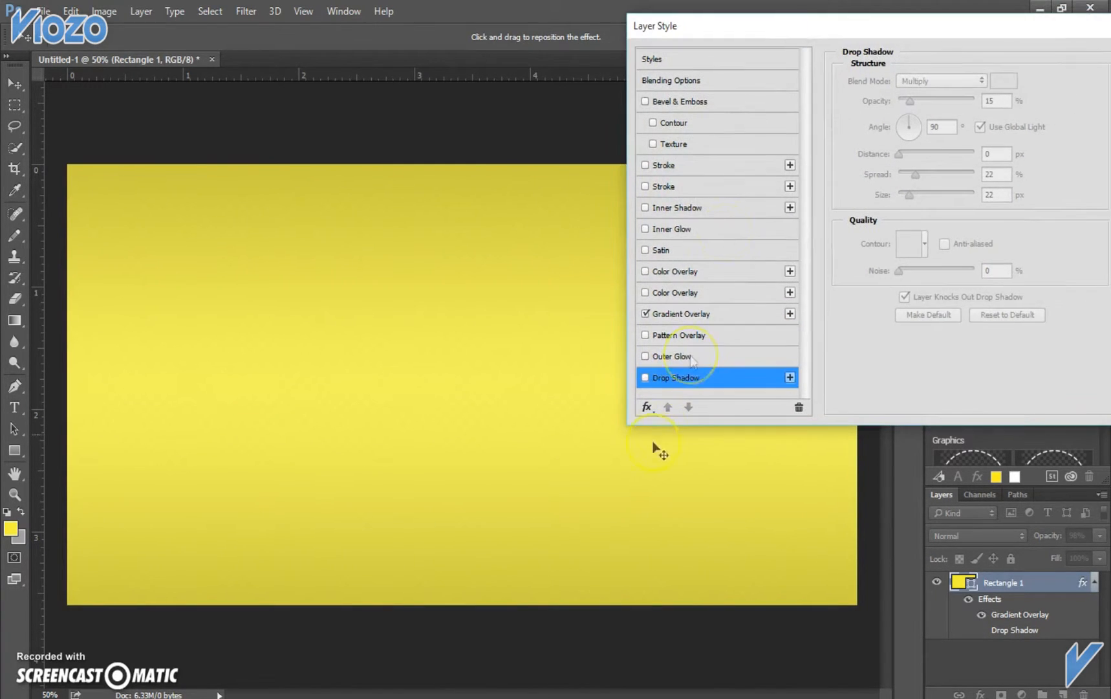
Step: Set the Gradient Overlay opacity to 30% and apply the layer style to the rectangle
click(685, 314)
click(1011, 97)
click(1010, 100)
text(30)
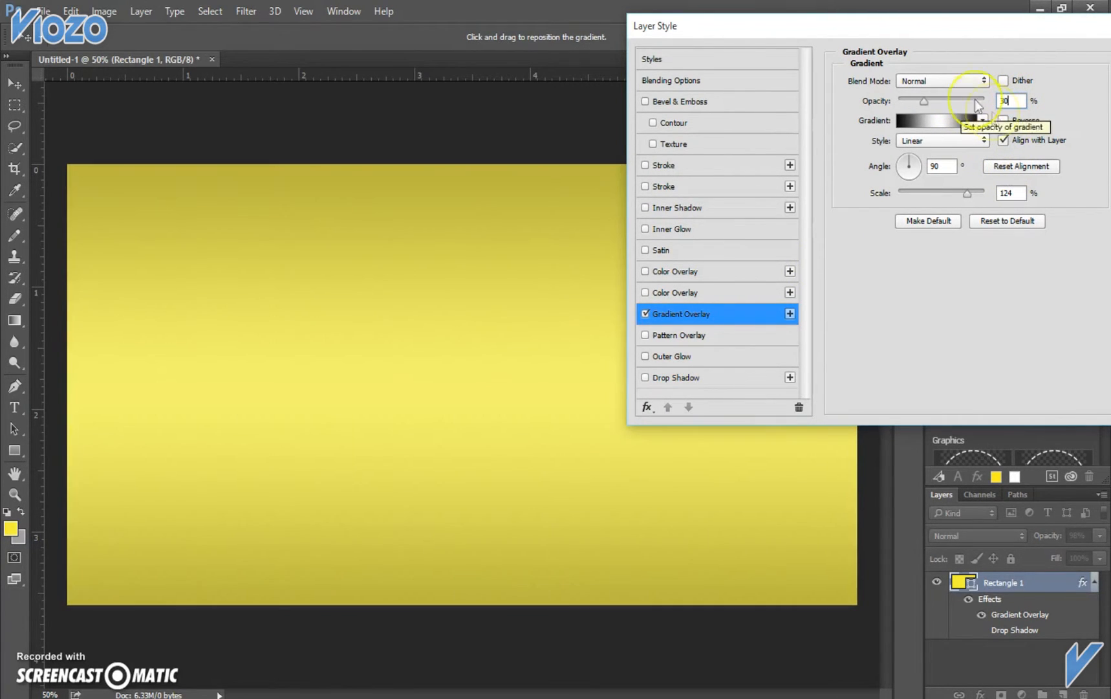
drag(966, 30, 770, 54)
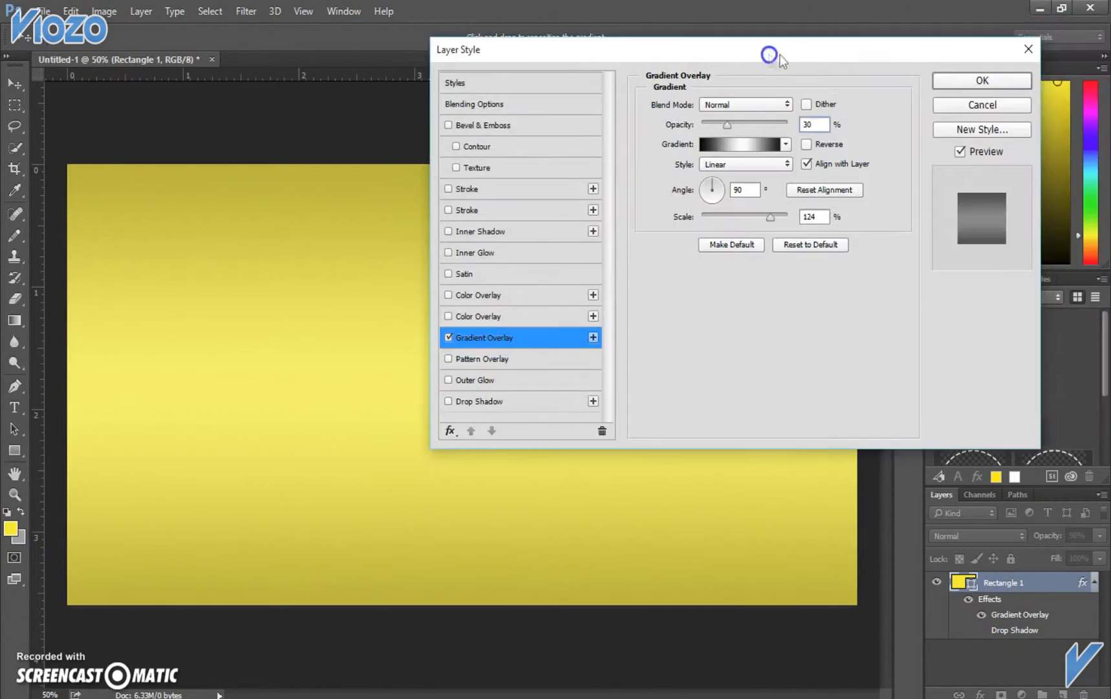
click(982, 81)
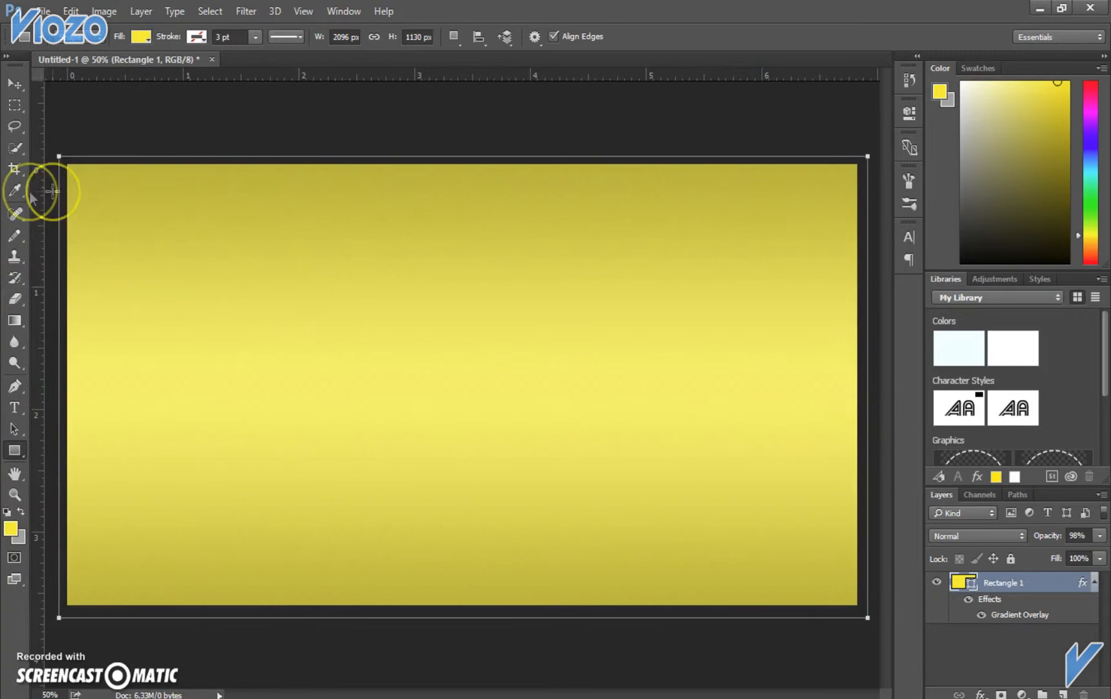
Step: With the Rectangle tool active, remove the background rectangle's fill and give it a solid grey stroke
click(20, 451)
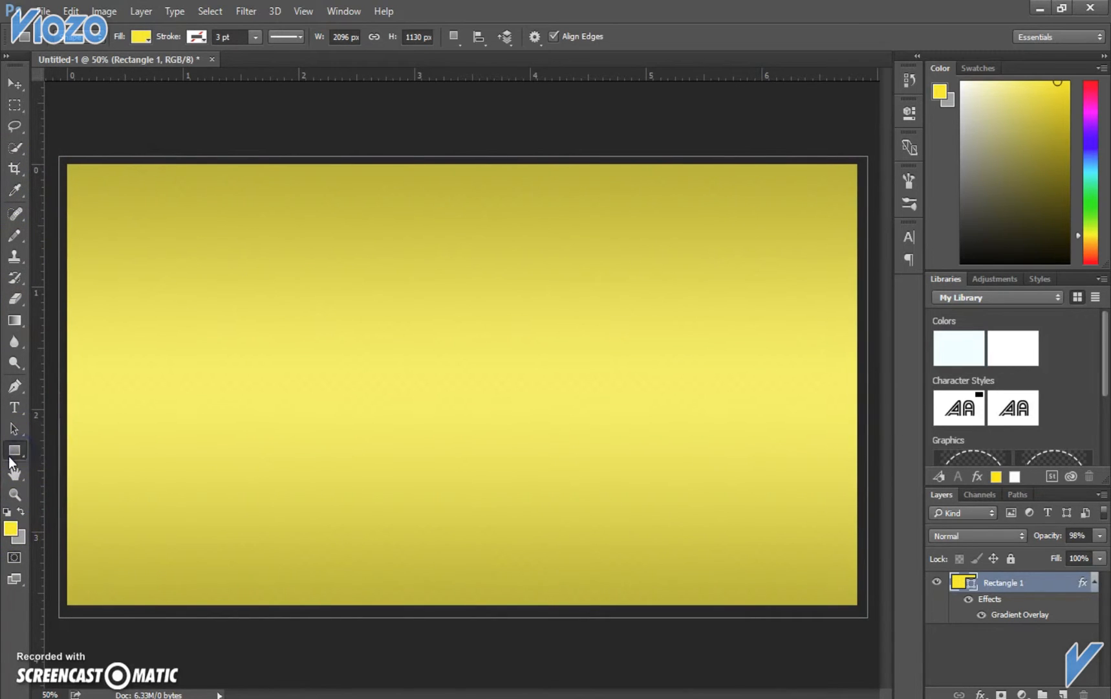
click(63, 446)
click(145, 37)
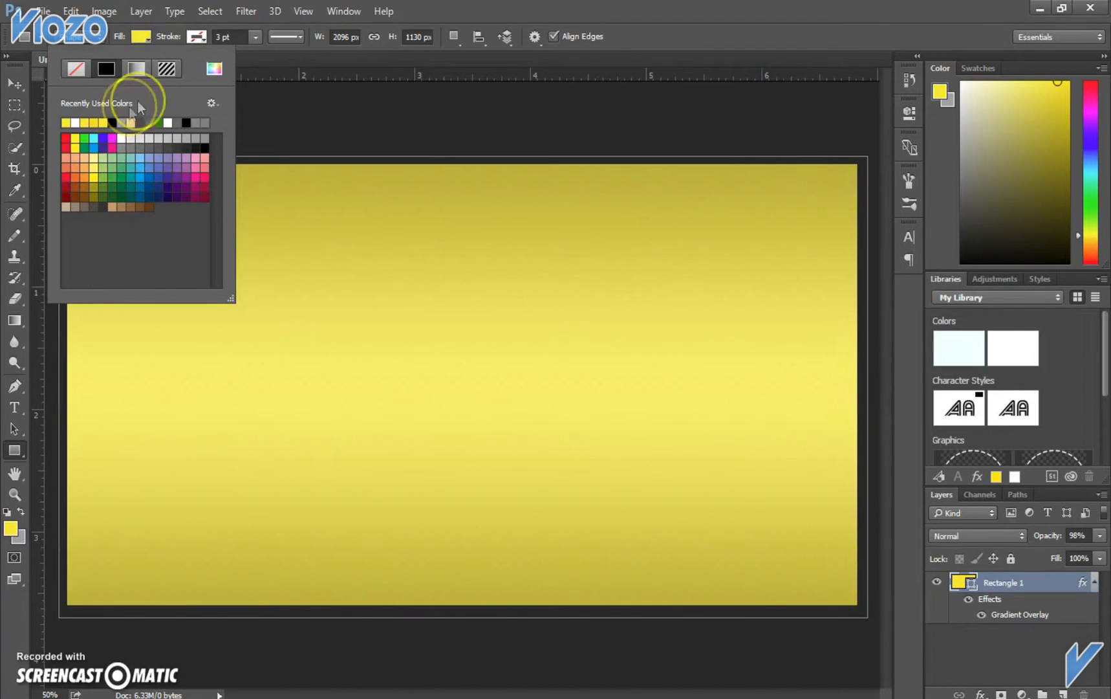
click(75, 69)
click(203, 38)
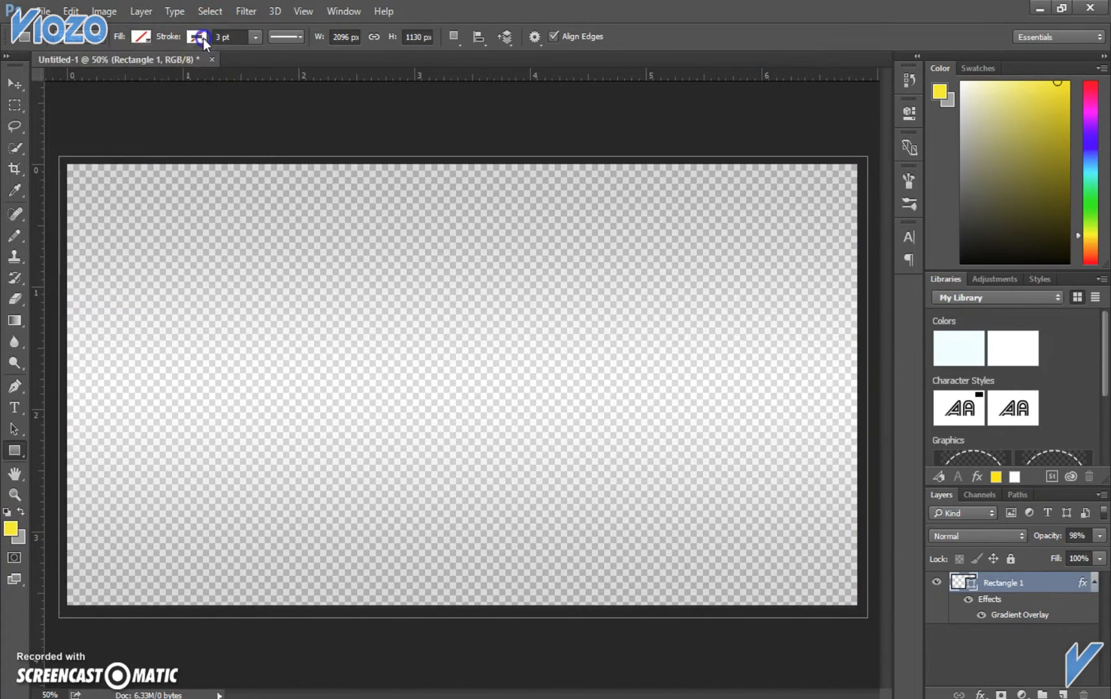
click(204, 39)
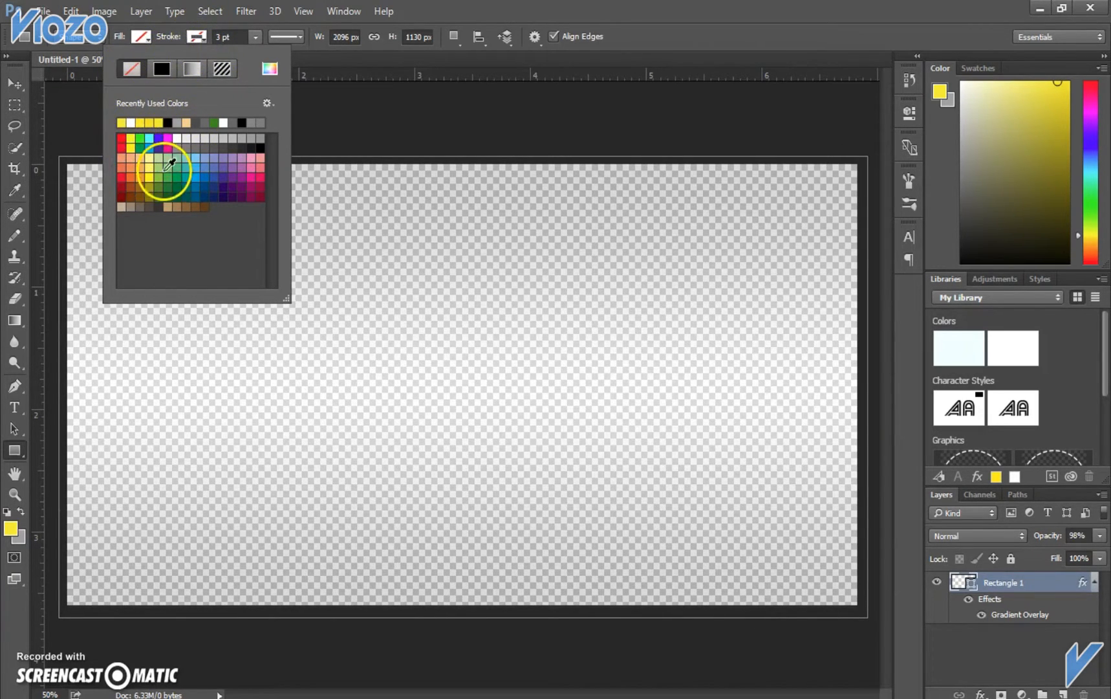
click(177, 123)
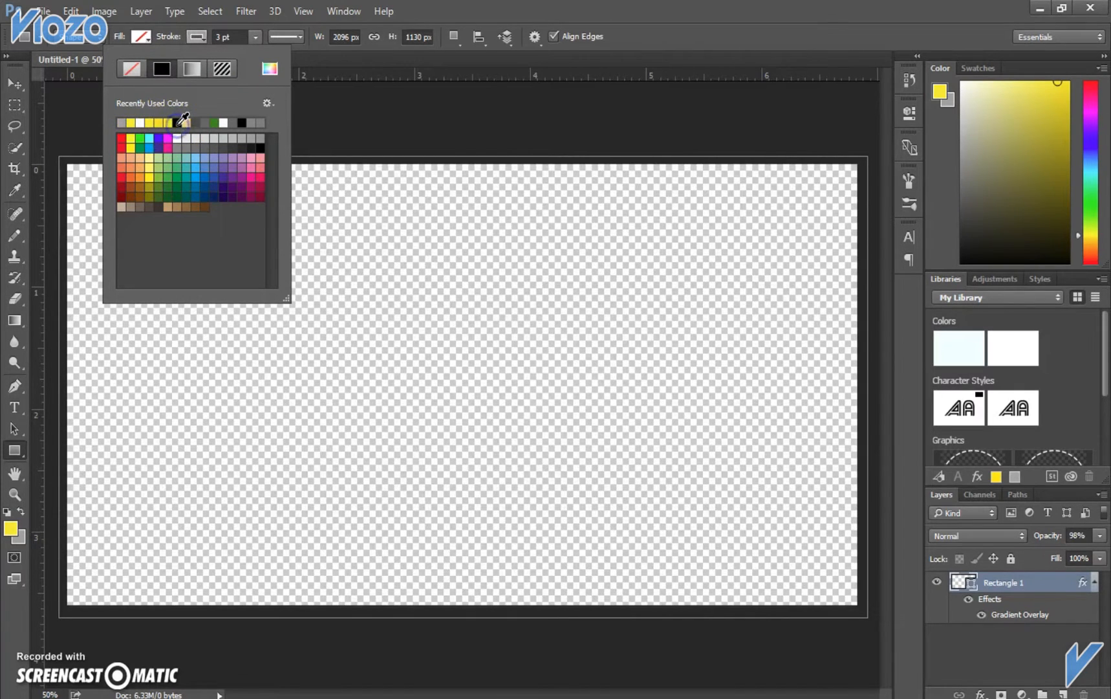
Step: Set the background rectangle's fill back to yellow from the recently used colors
click(155, 42)
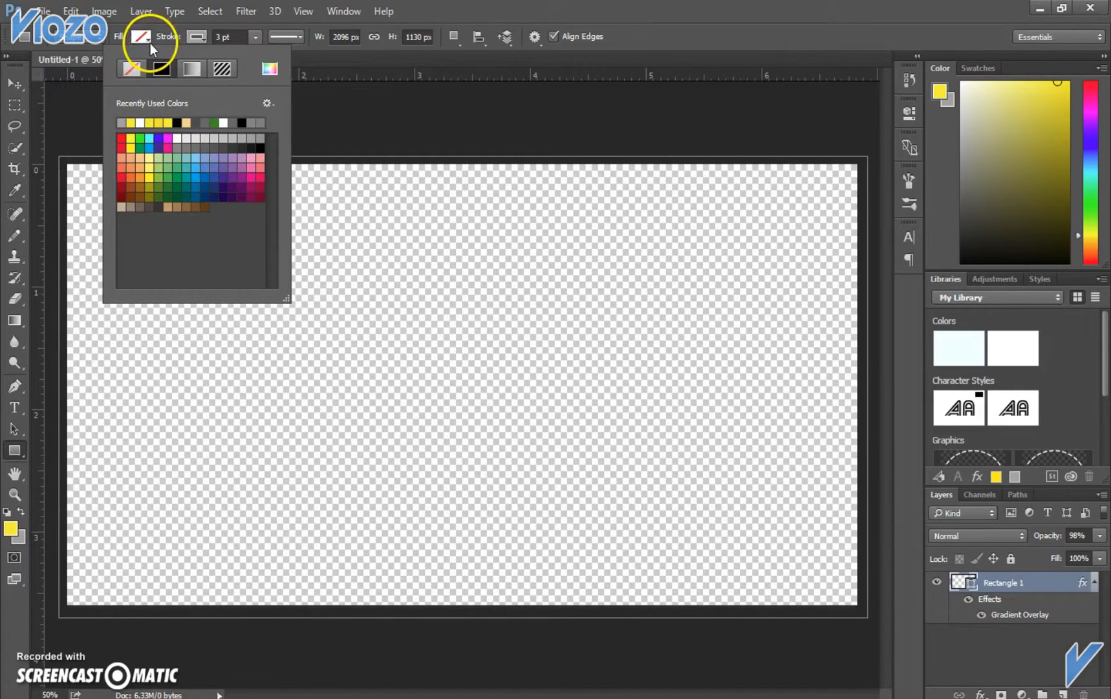
click(145, 38)
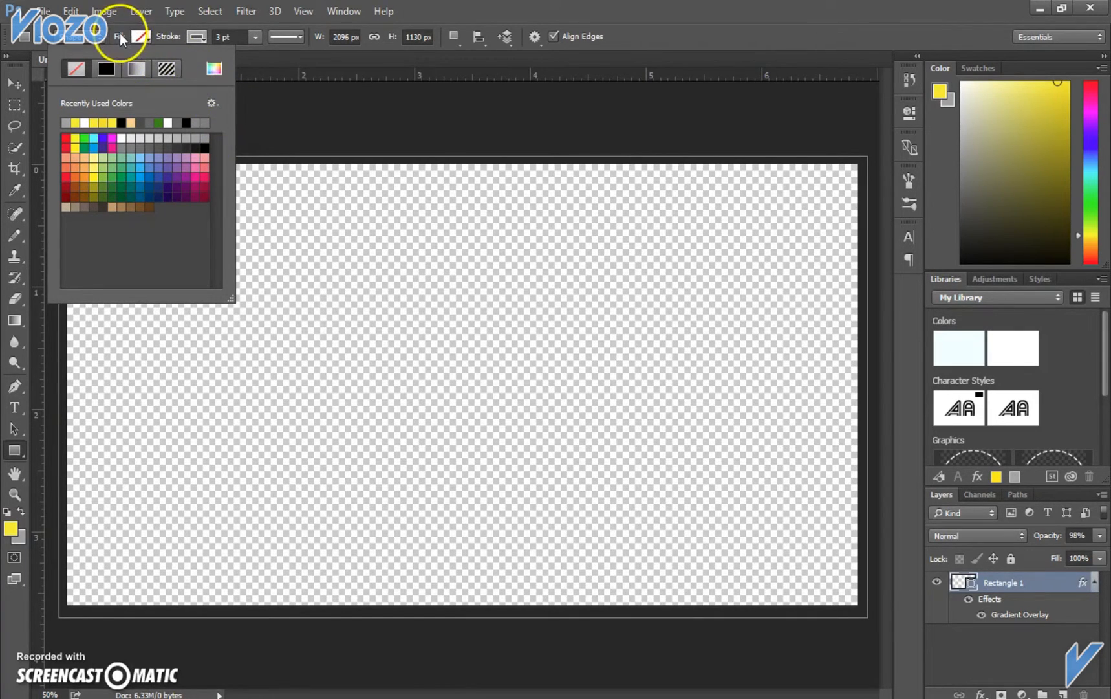
click(120, 37)
click(145, 37)
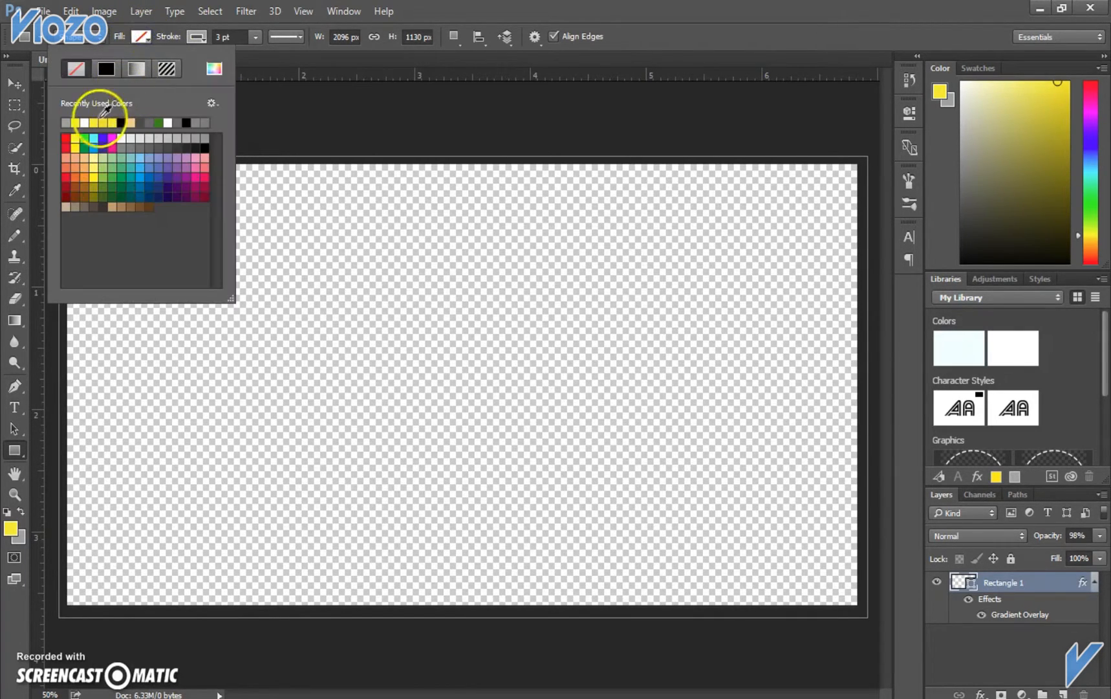
click(94, 123)
click(141, 37)
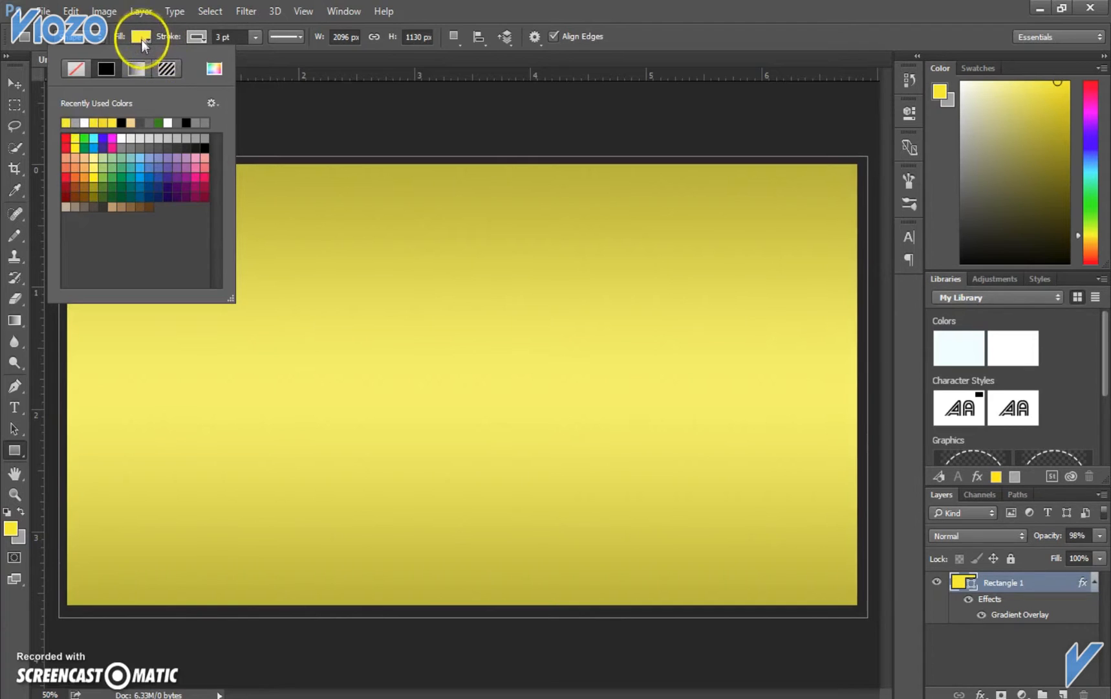
Step: Deselect the background layer and draw an unfilled rectangle with a 3 pt grey stroke, about 2.25 by 1.44 in, in the canvas's upper-left area
click(972, 657)
click(15, 453)
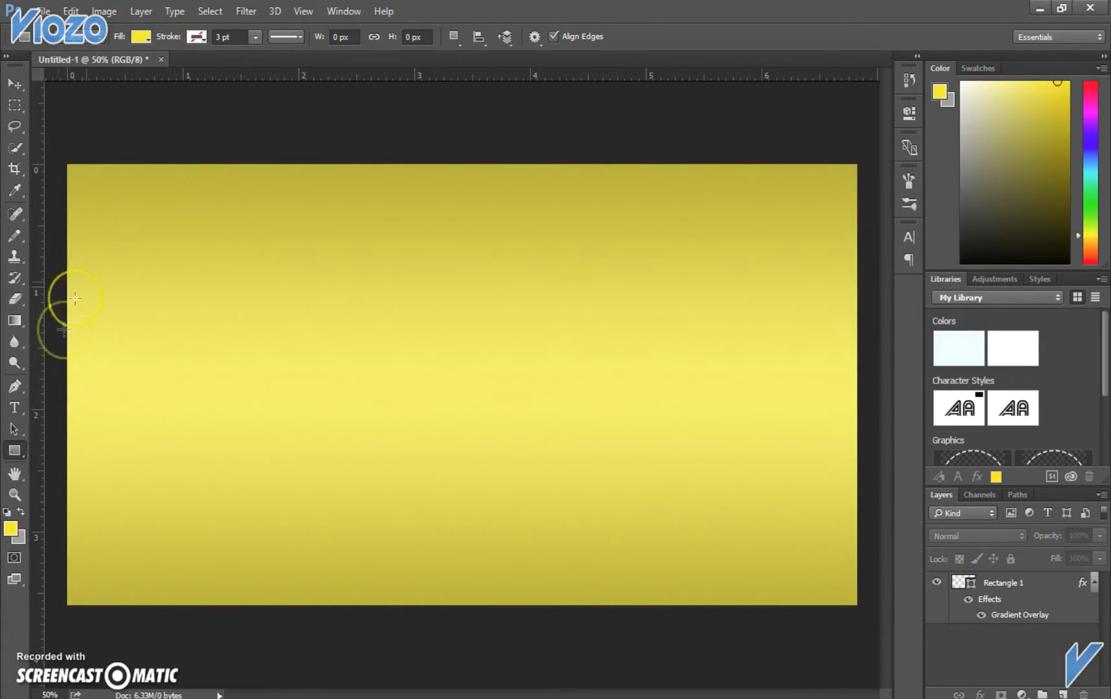
click(199, 36)
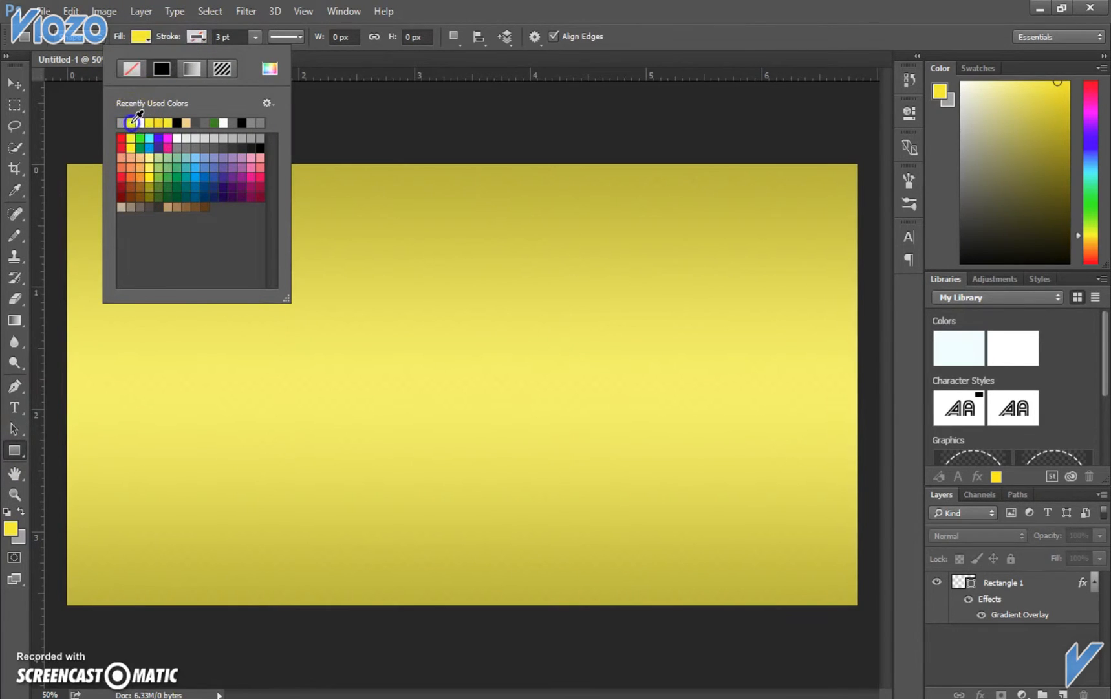
click(141, 37)
click(77, 69)
click(163, 35)
mouse_move(86, 196)
mouse_down()
mouse_move(315, 377)
mouse_move(350, 382)
mouse_move(347, 372)
mouse_up()
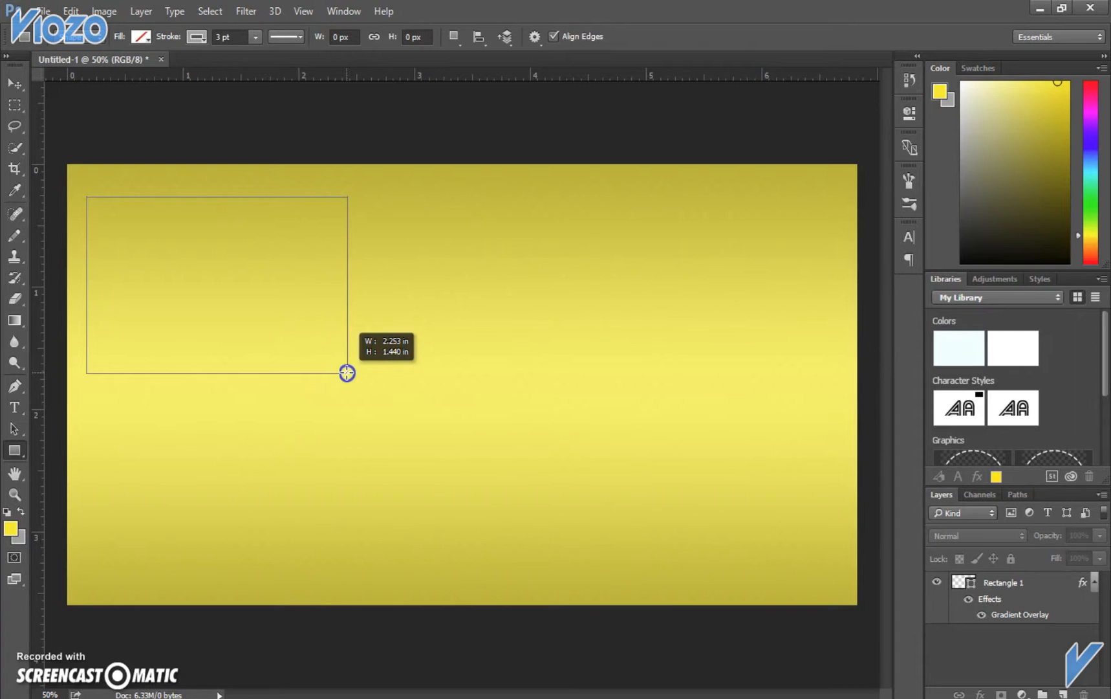
Step: Finish drawing the outlined rectangle at about 676 by 444 px and move it slightly up, closer to the canvas's upper edge
drag(347, 373, 347, 375)
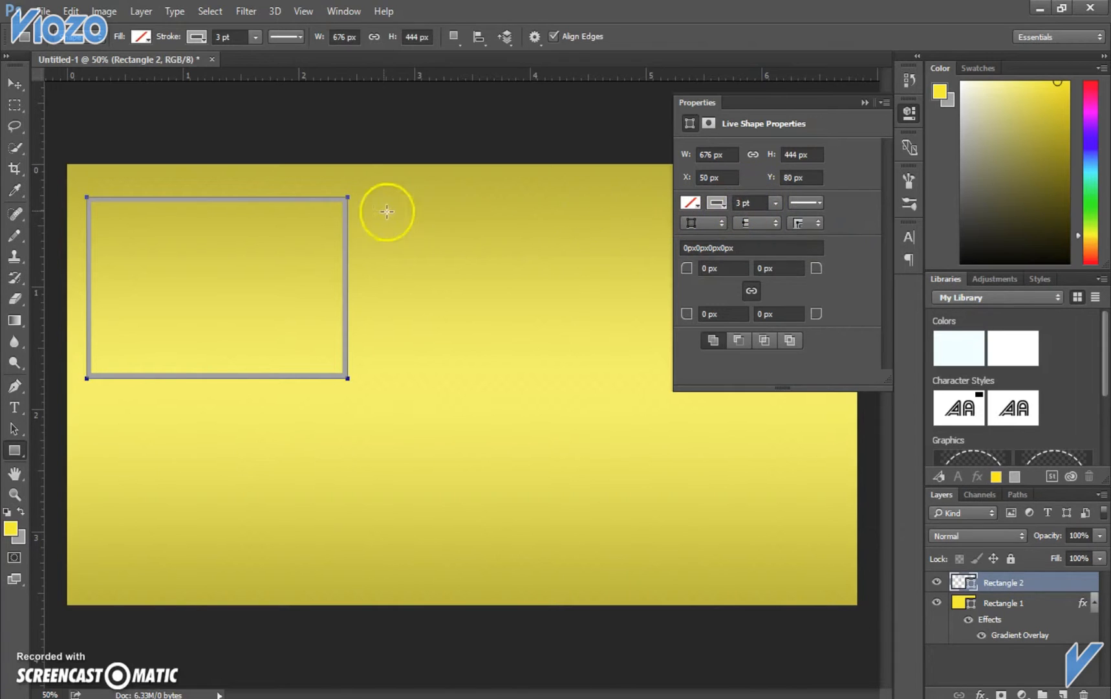
click(14, 84)
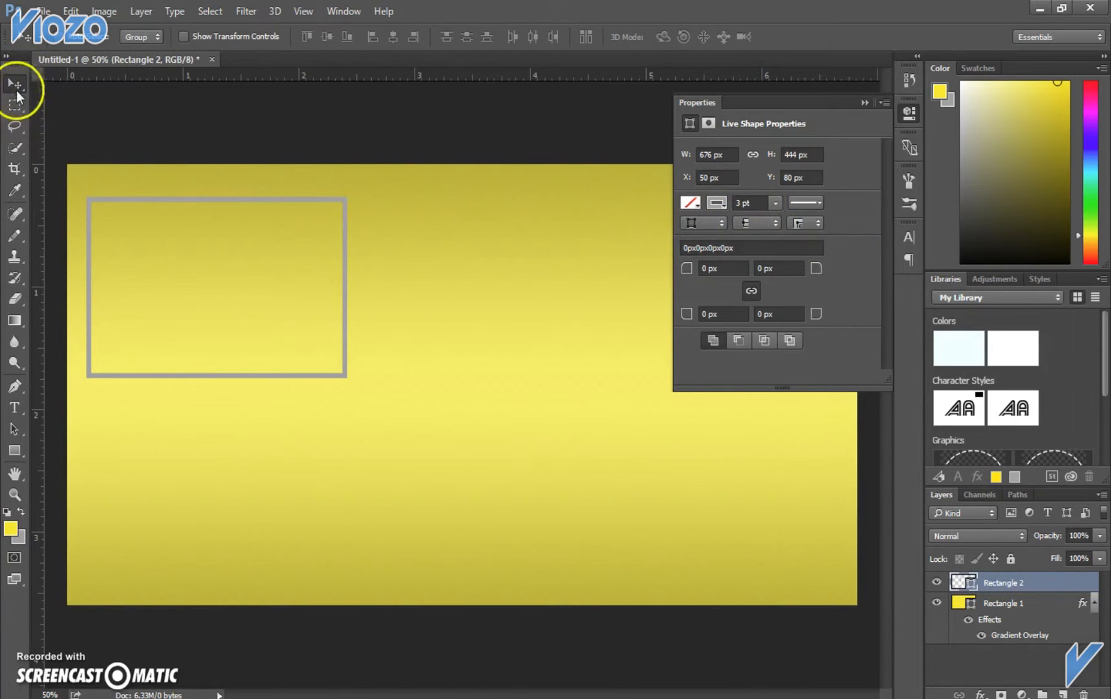
drag(227, 248, 227, 233)
click(862, 102)
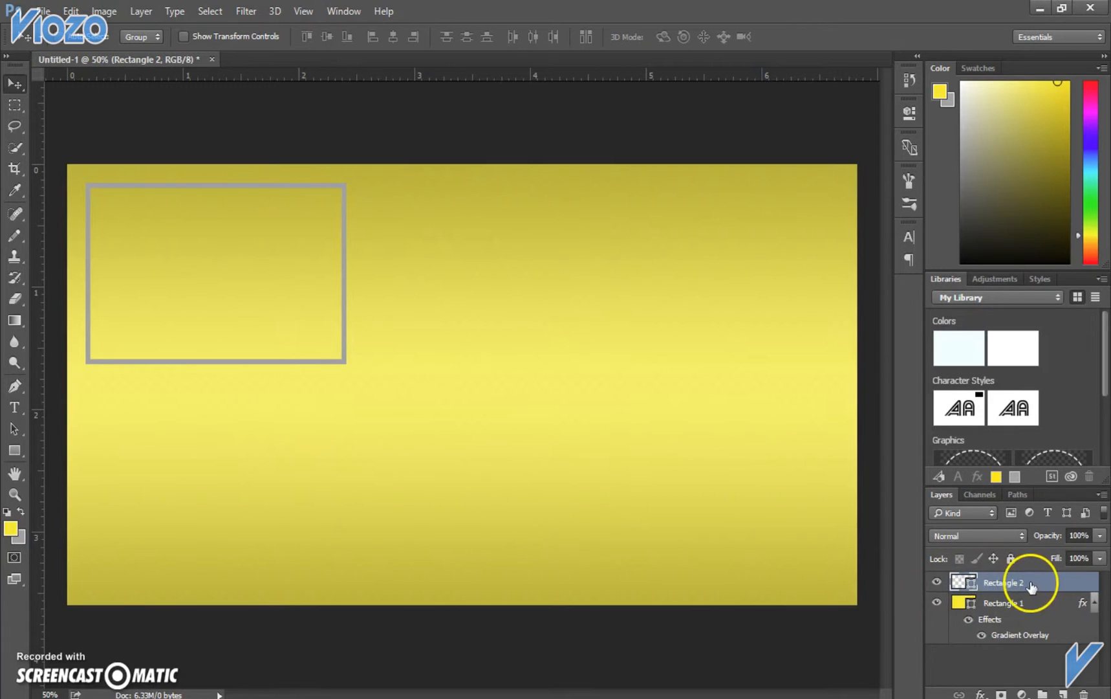
Step: Load the background rectangle as a selection, try aligning the outlined rectangle to its left edges, and undo the alignment
ctrl+click(963, 603)
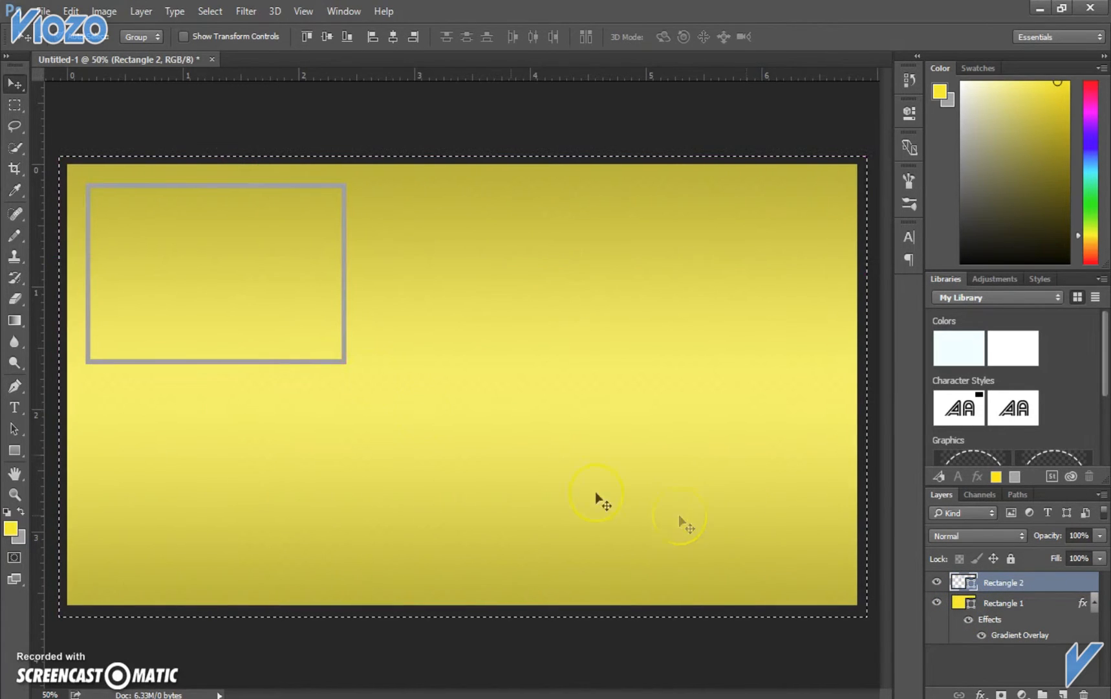
click(146, 11)
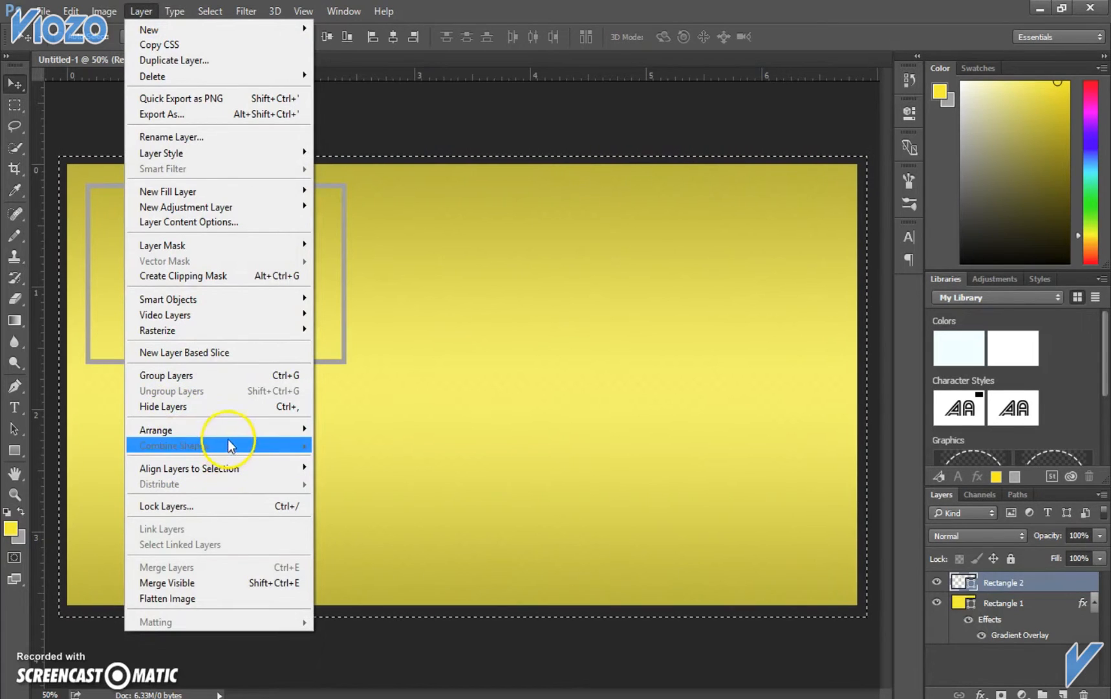
mouse_move(249, 467)
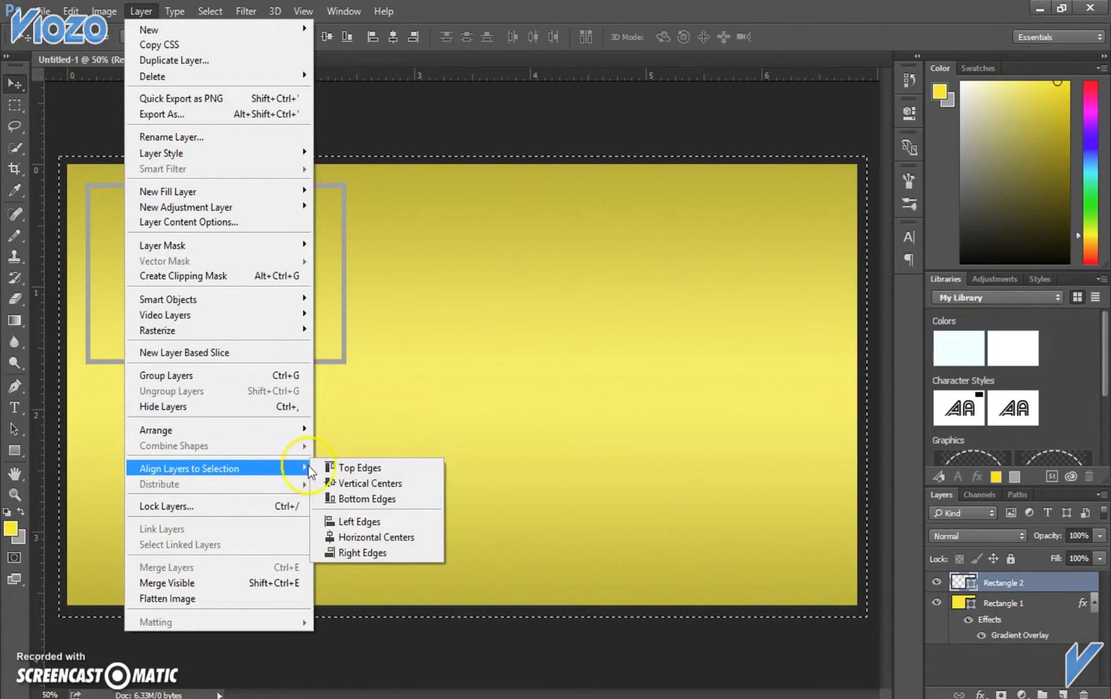
click(387, 522)
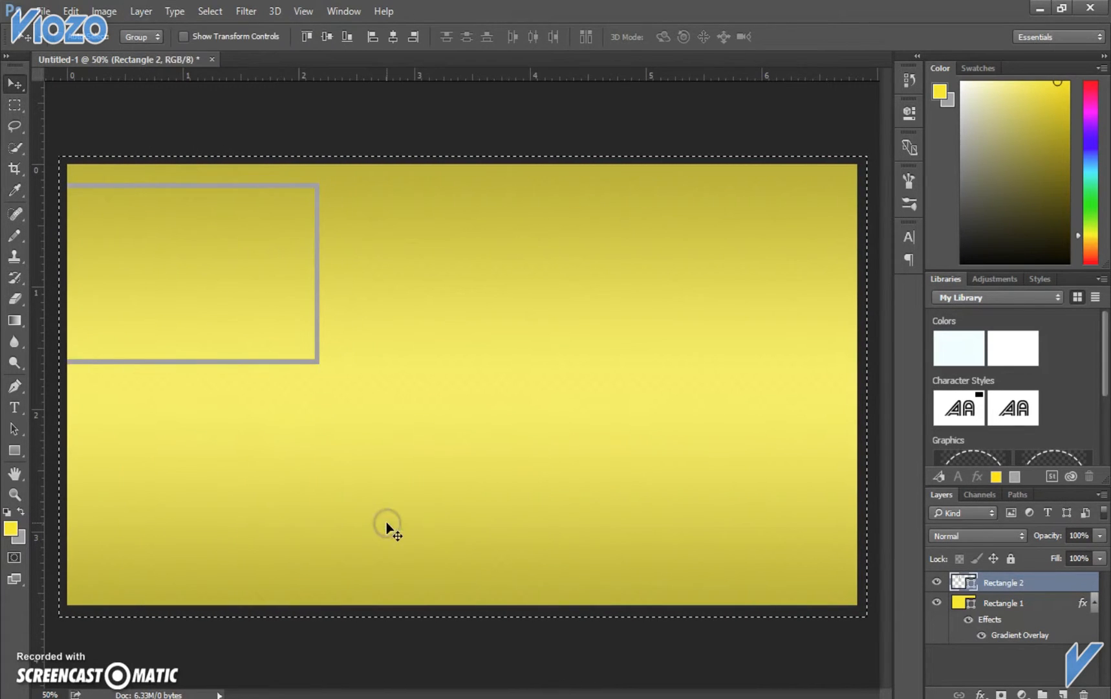
key(ctrl+z)
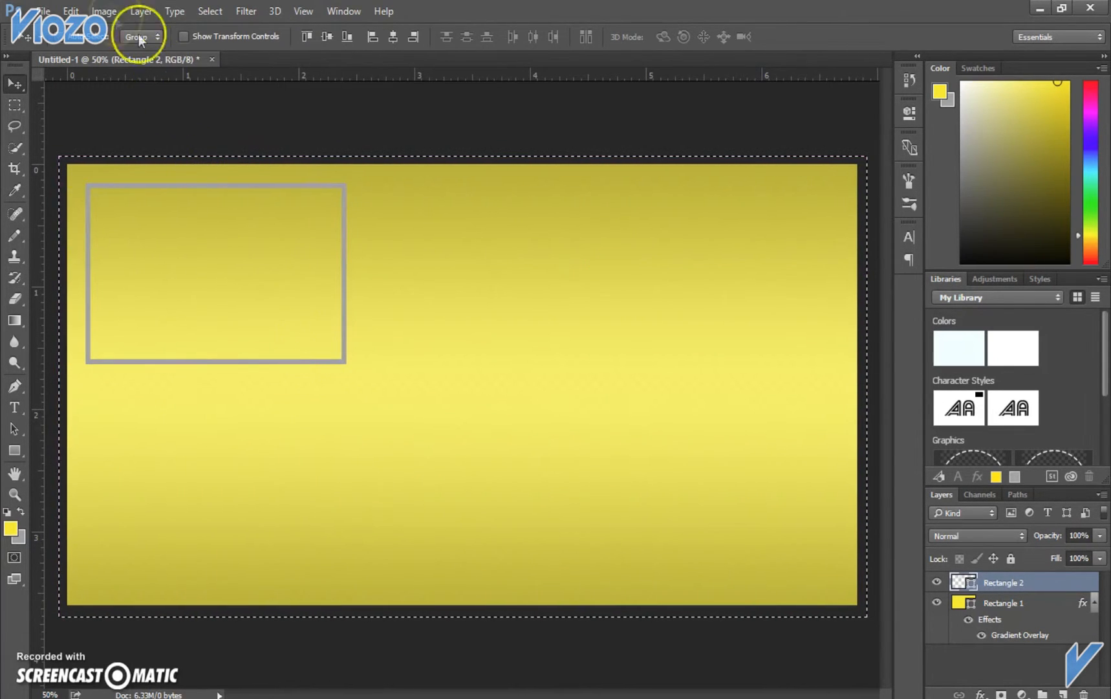
Step: Clear the selection around the background rectangle without applying another alignment
click(141, 11)
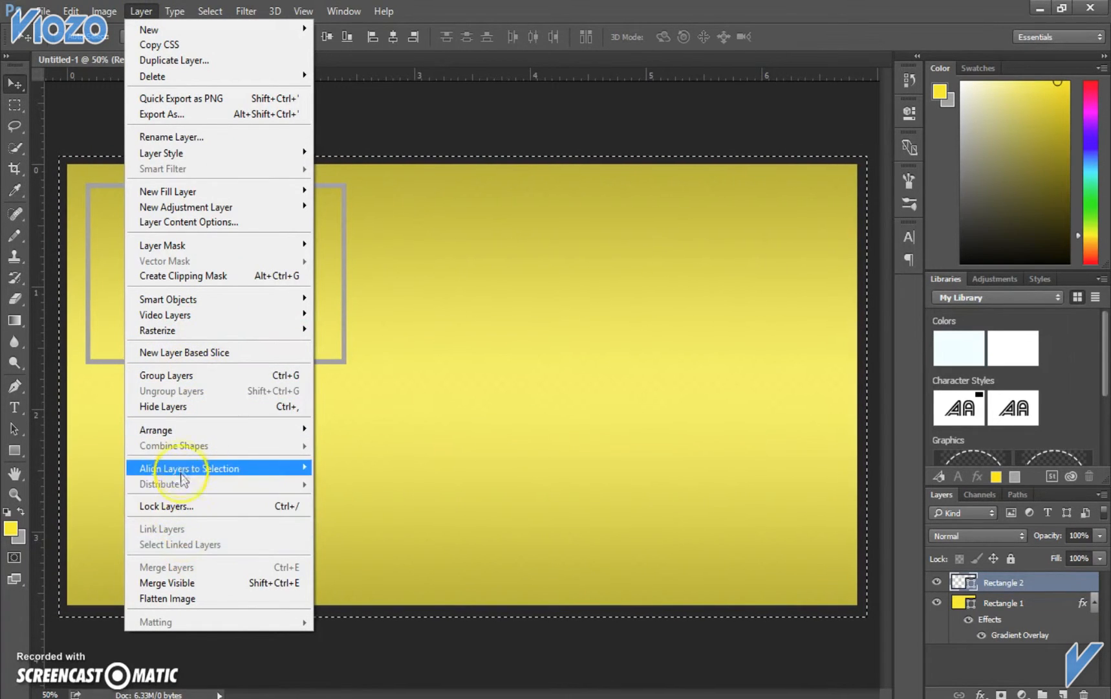
mouse_move(184, 468)
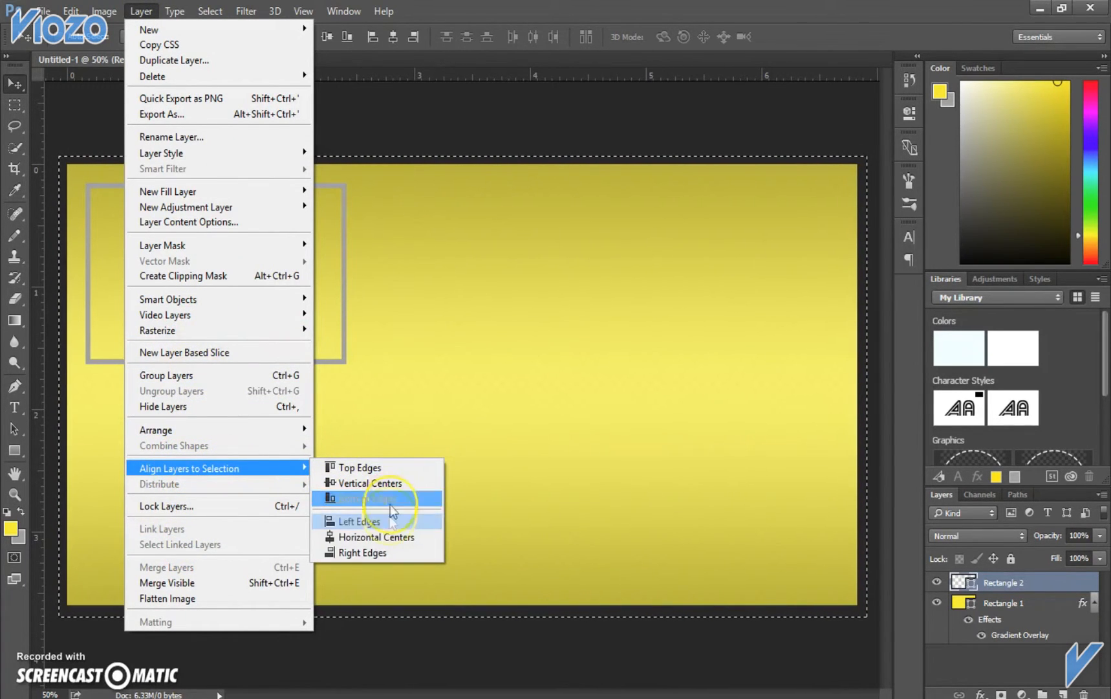
click(374, 357)
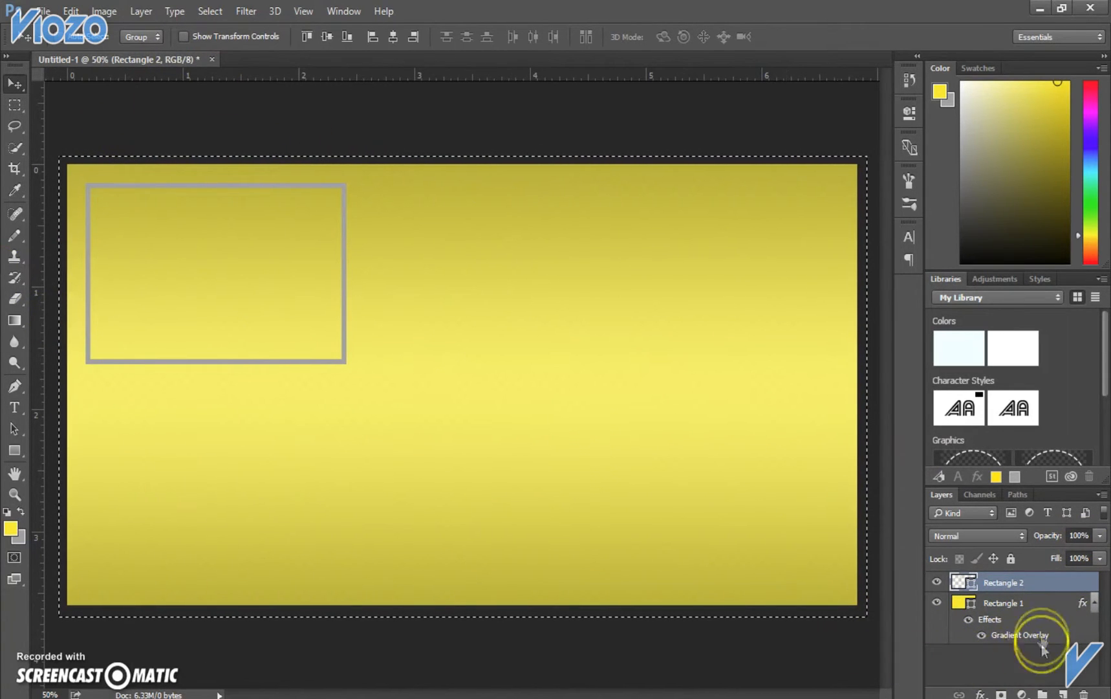
key(ctrl+d)
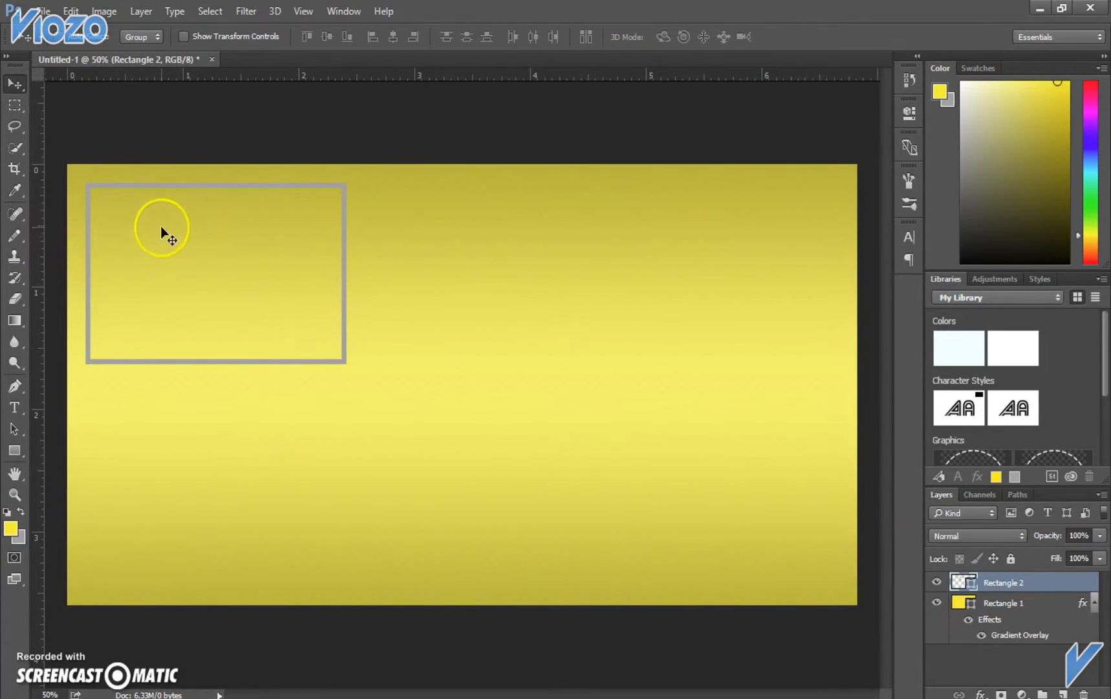
Step: Add the text "Previos" just below the outlined rectangle and move it sideways so the whole word sits on the canvas
click(14, 409)
click(153, 414)
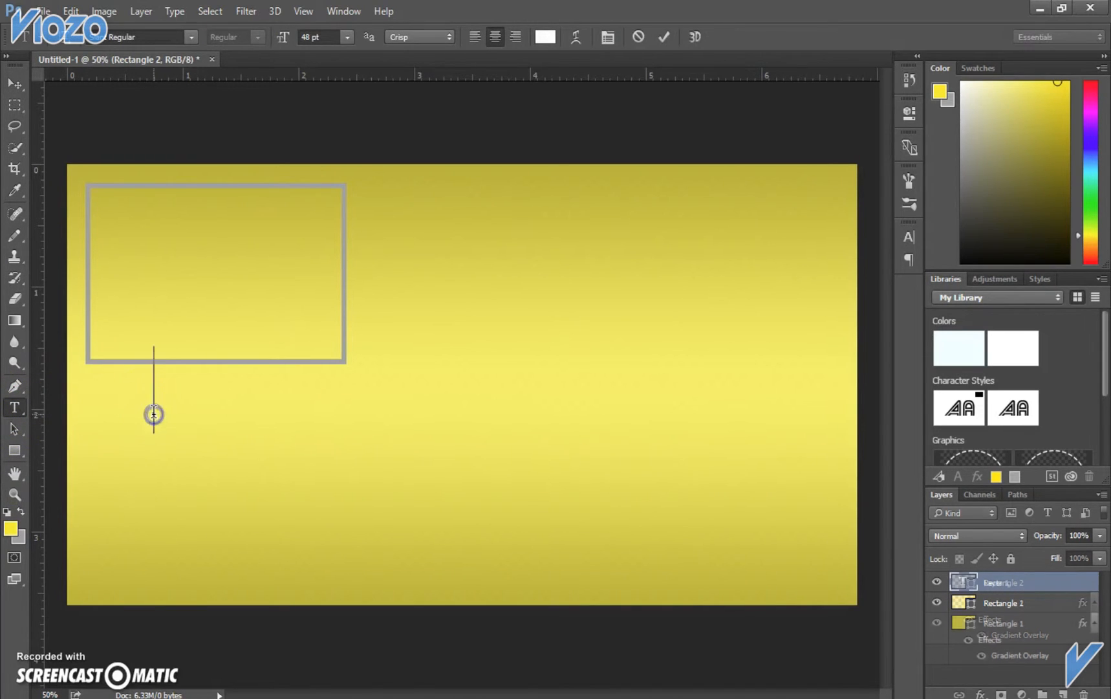
text(Previ)
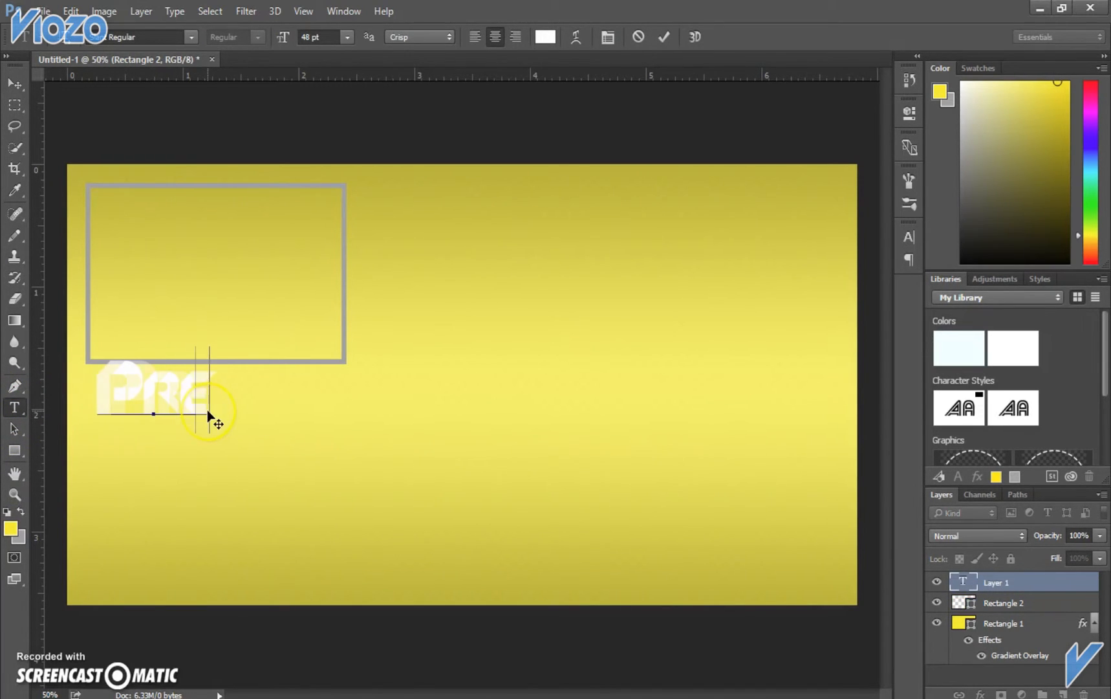
text(os)
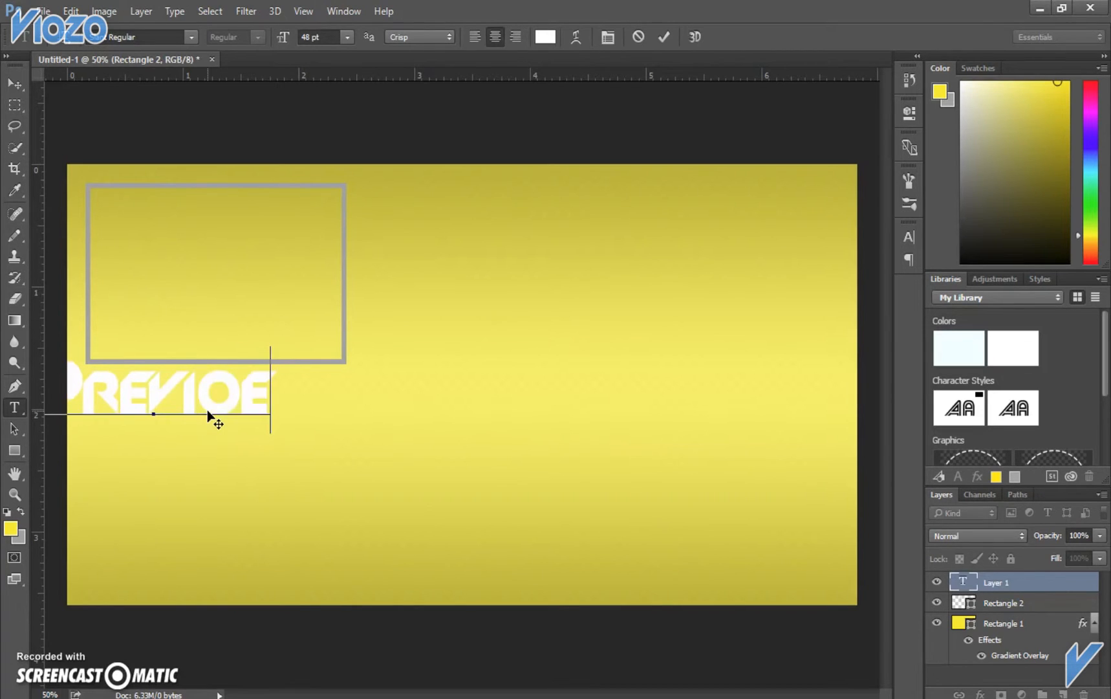
key(BackSpace)
key(BackSpace)
key(BackSpace)
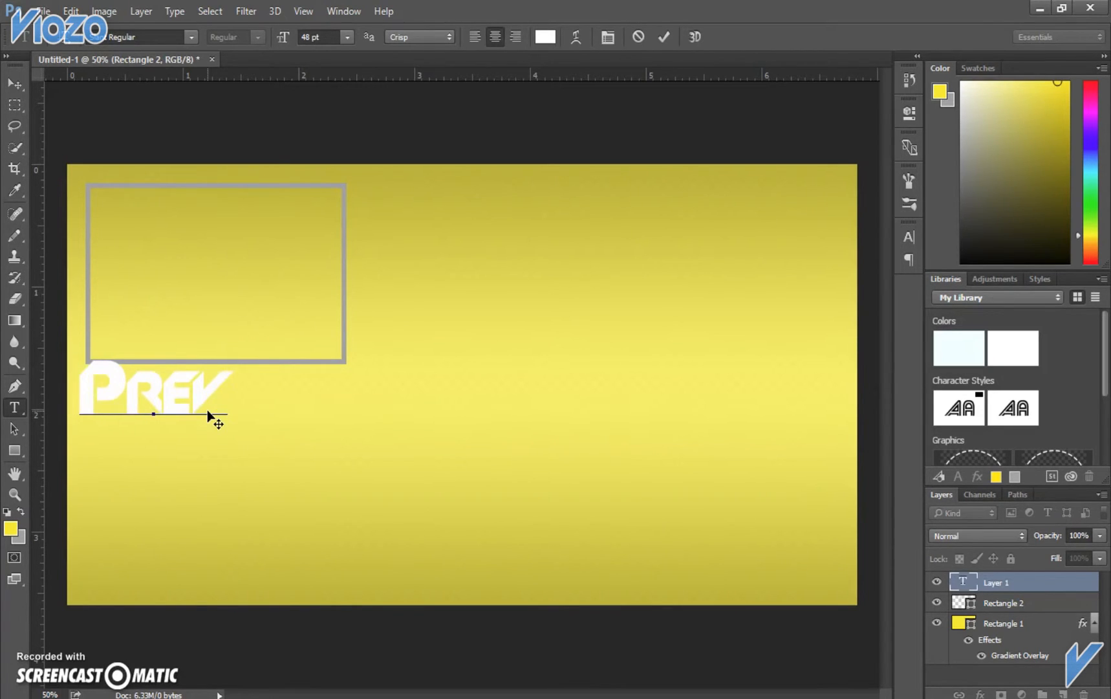
text(ius)
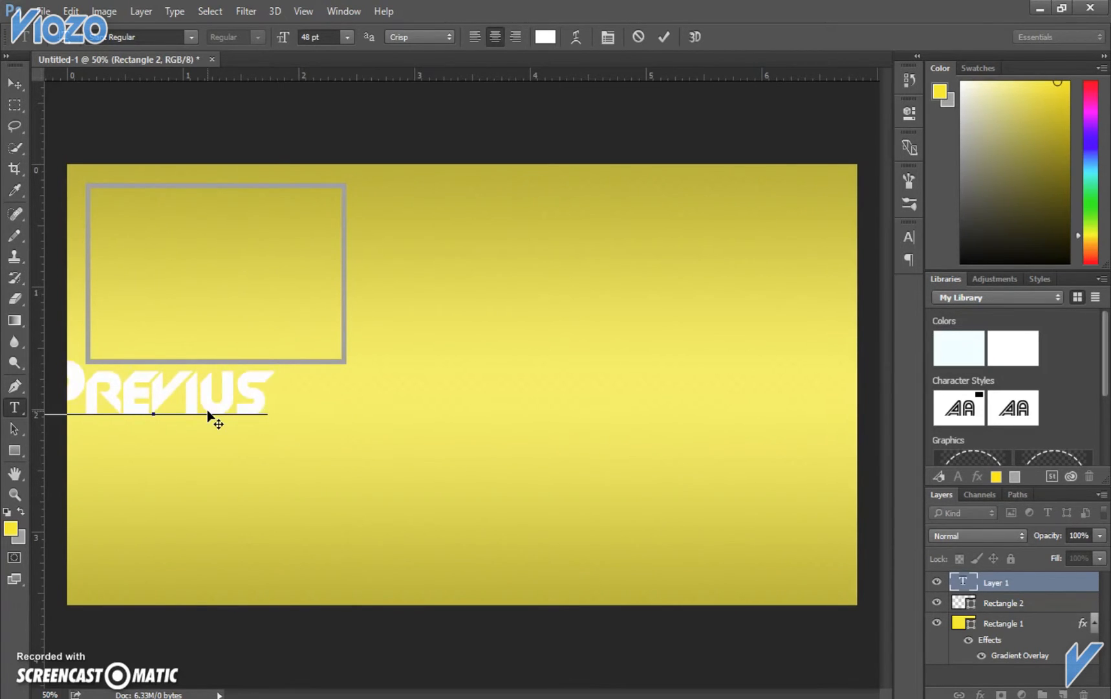
key(BackSpace)
key(BackSpace)
text(os)
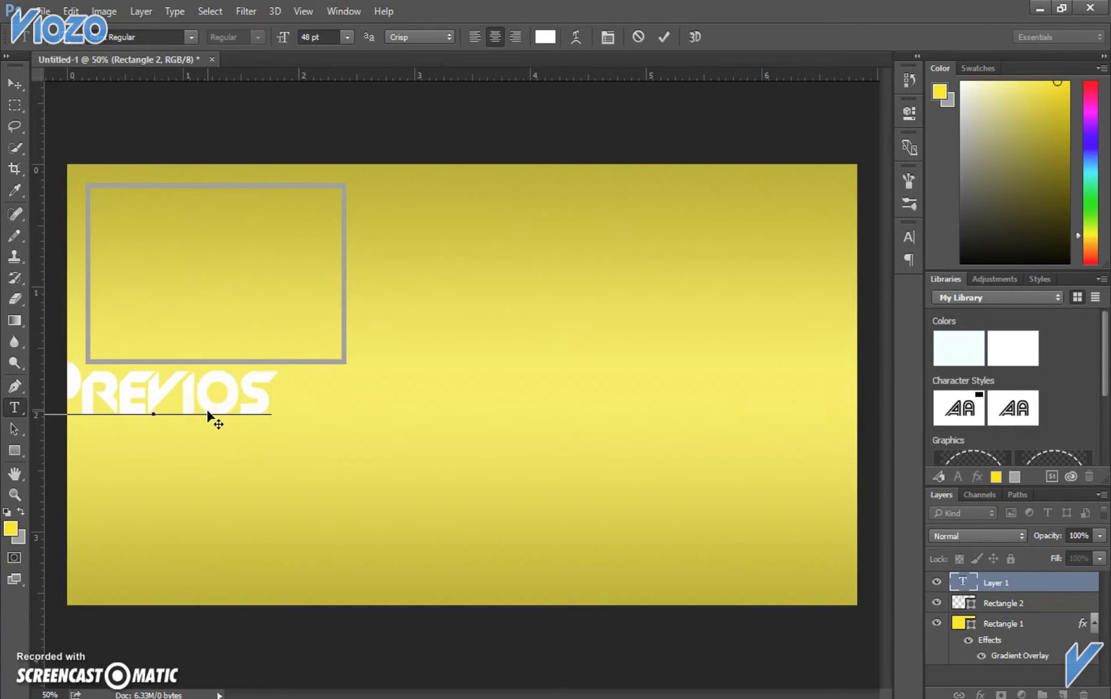
click(14, 84)
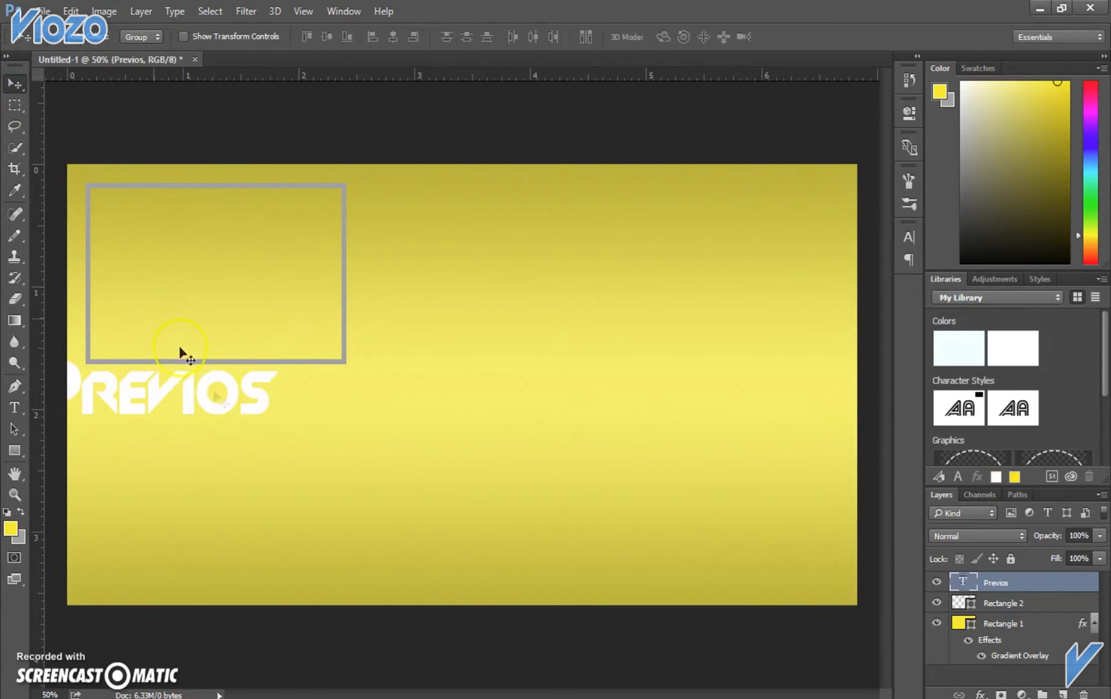
drag(161, 395, 234, 385)
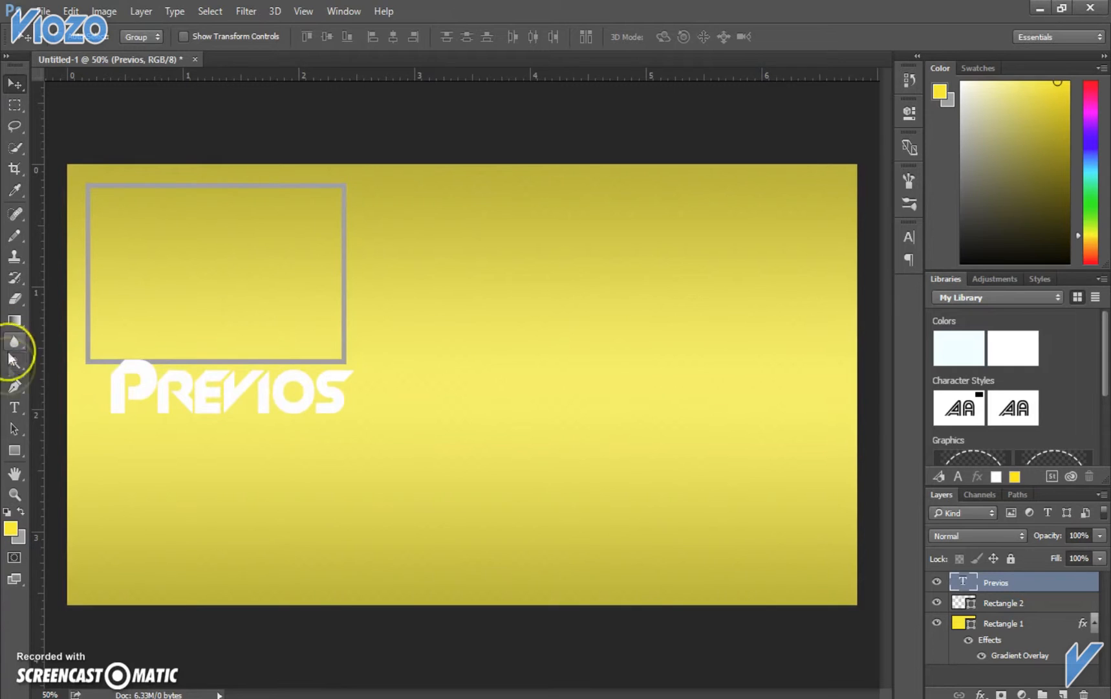
Step: Replace the letter "i" in the text with "u" so it reads "Prevuos"
click(14, 413)
click(269, 406)
key(BackSpace)
text(u)
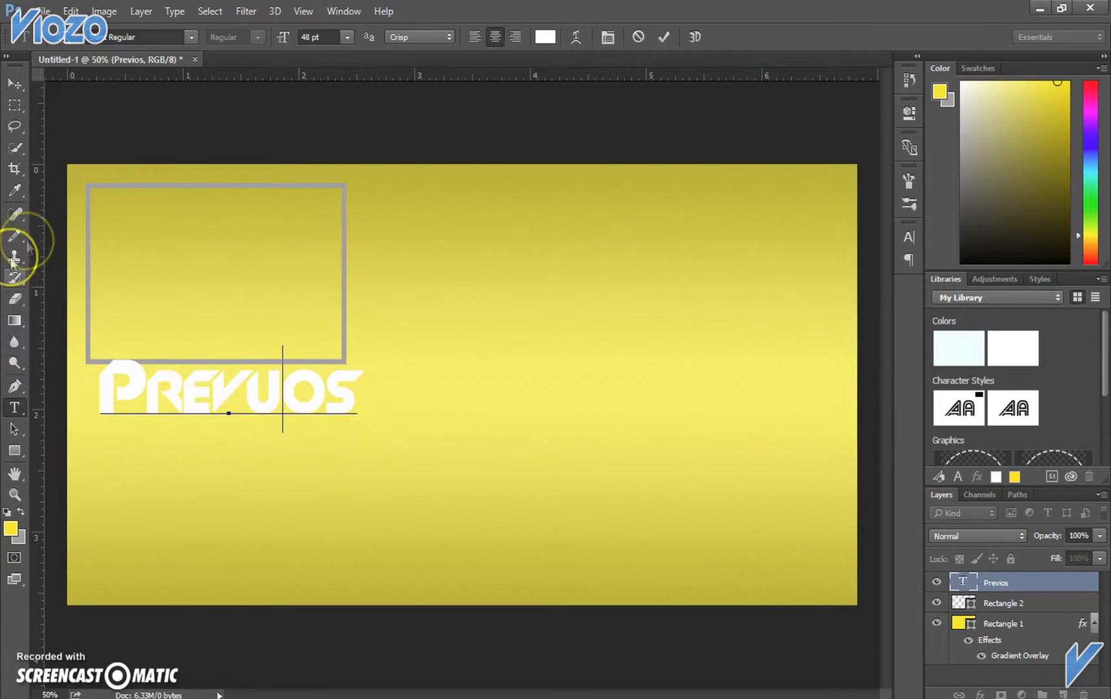
Step: Try the Sitka Heading and Small Fonts Regular fonts on the whole text, settling on Segoe UI Black
double_click(357, 389)
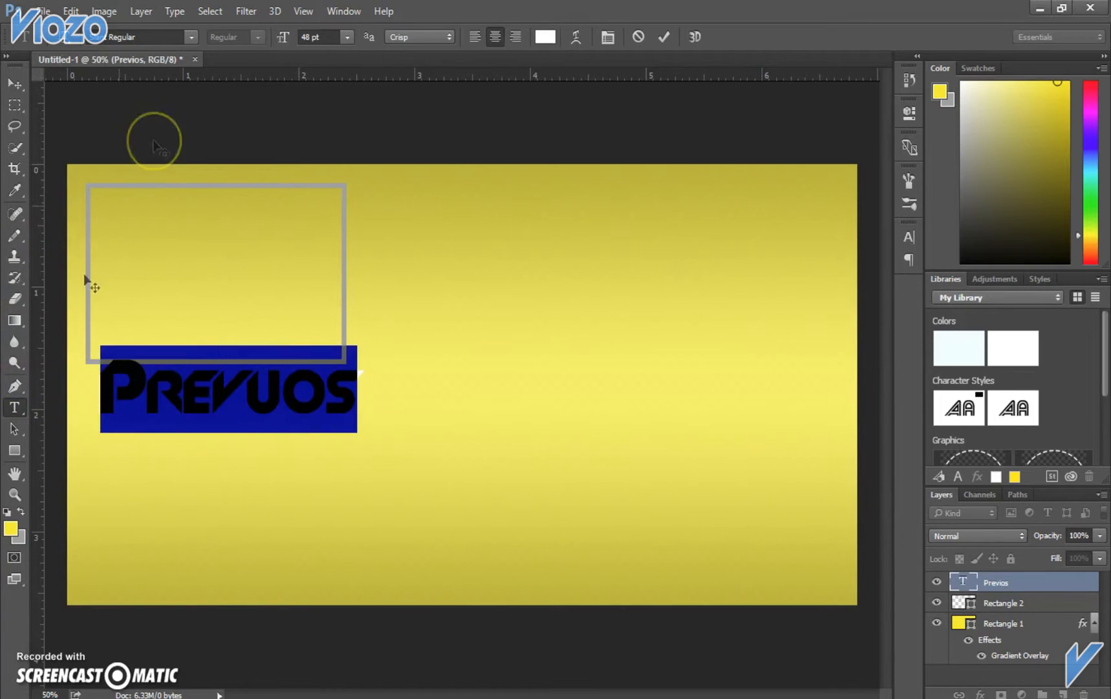
click(192, 36)
click(159, 191)
click(191, 37)
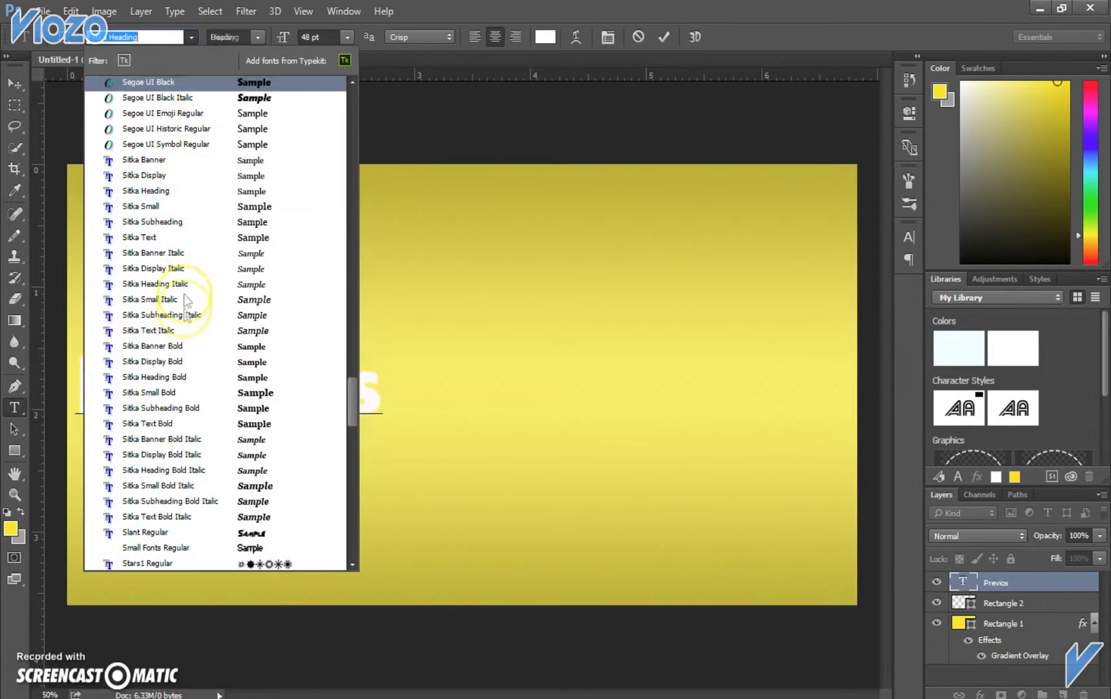
click(163, 551)
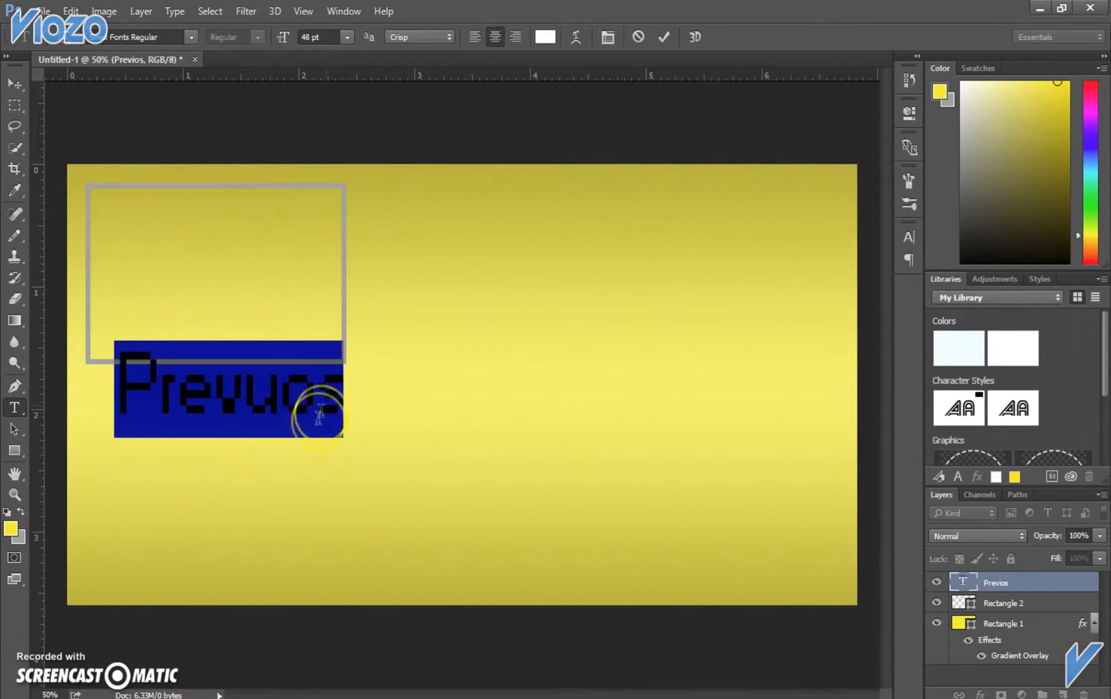
click(189, 37)
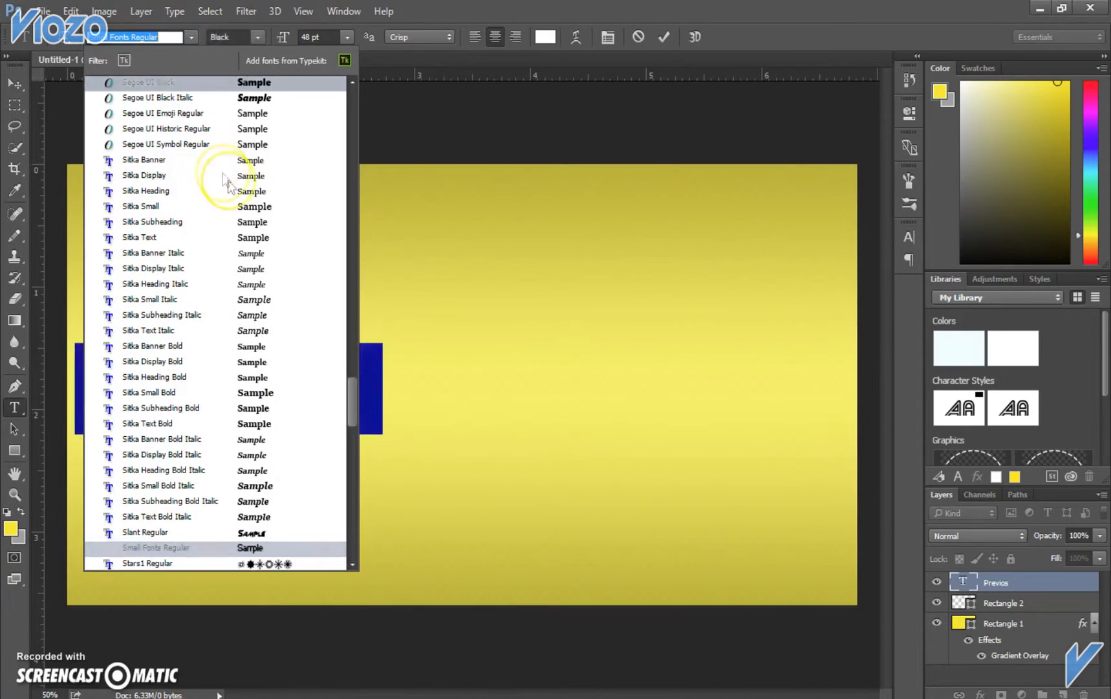
click(262, 82)
click(381, 388)
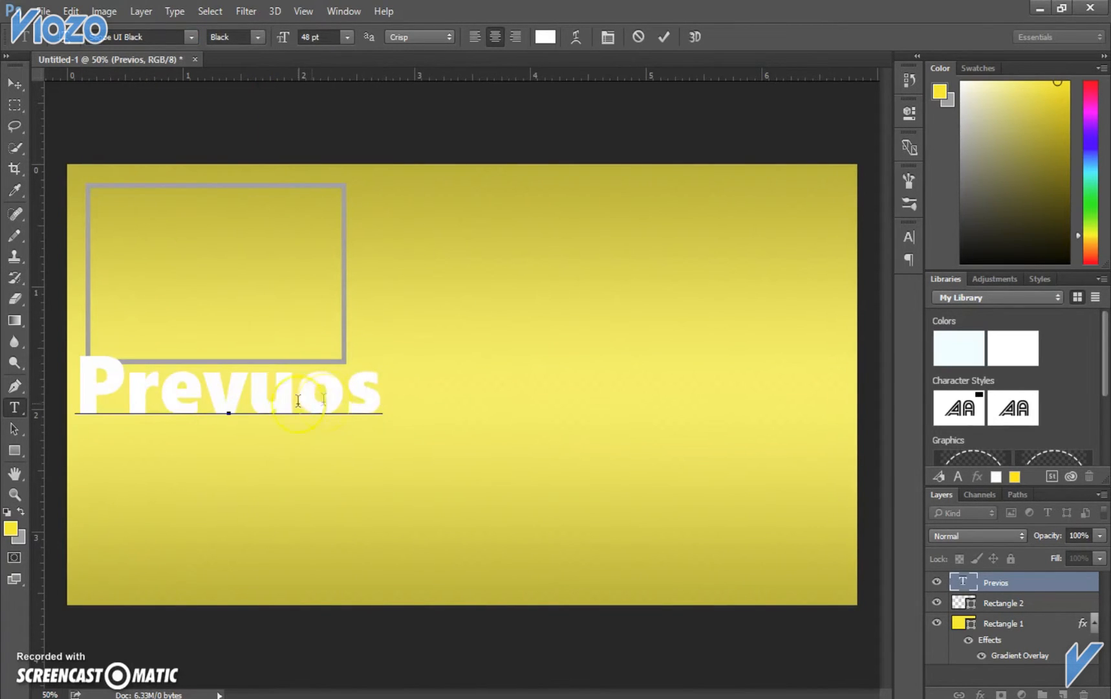
Step: Correct the text's spelling to "Previous" and move it down clear of the outlined rectangle
click(323, 391)
key(BackSpace)
text(i)
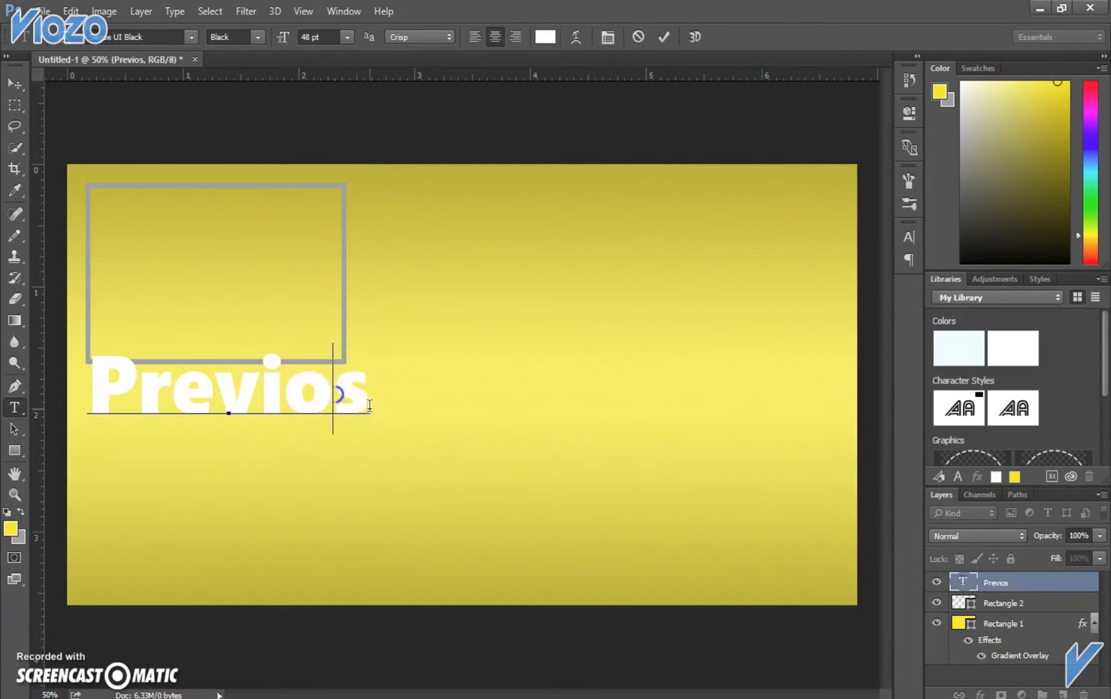
key(BackSpace)
text(u)
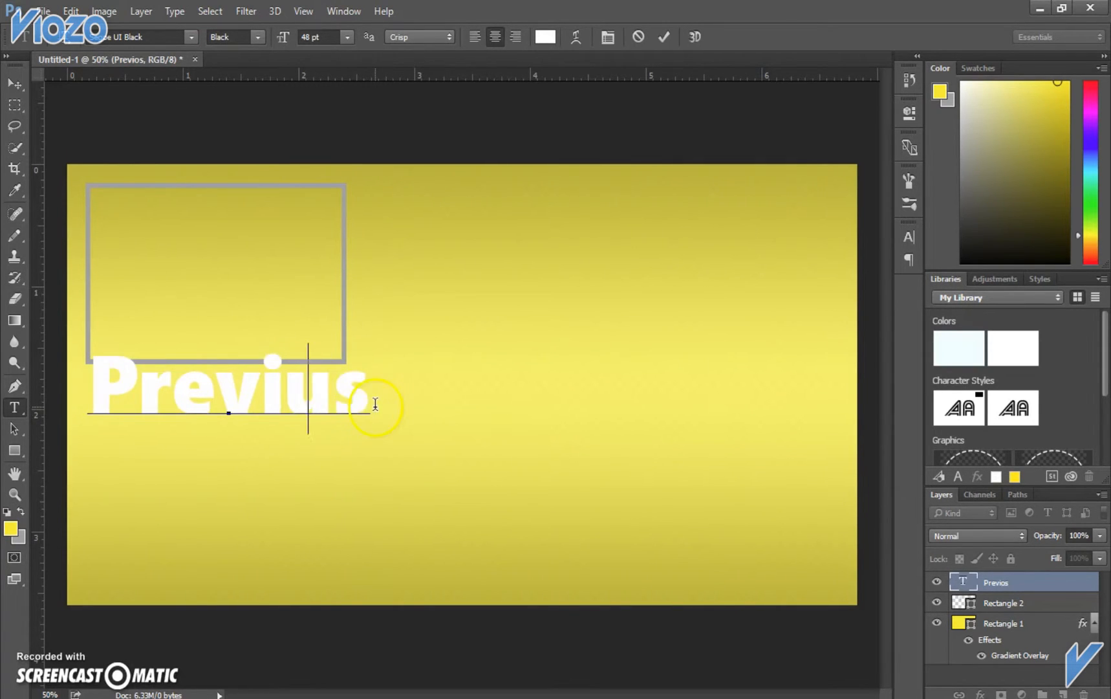
key(BackSpace)
text(ou)
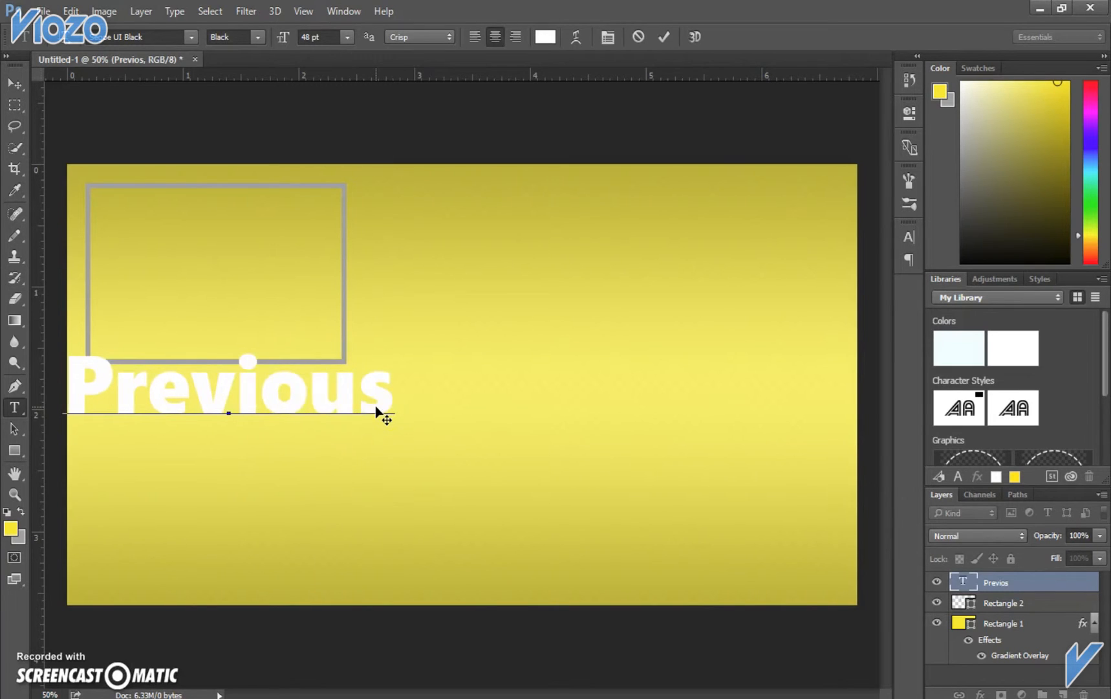
click(8, 84)
drag(199, 402, 243, 417)
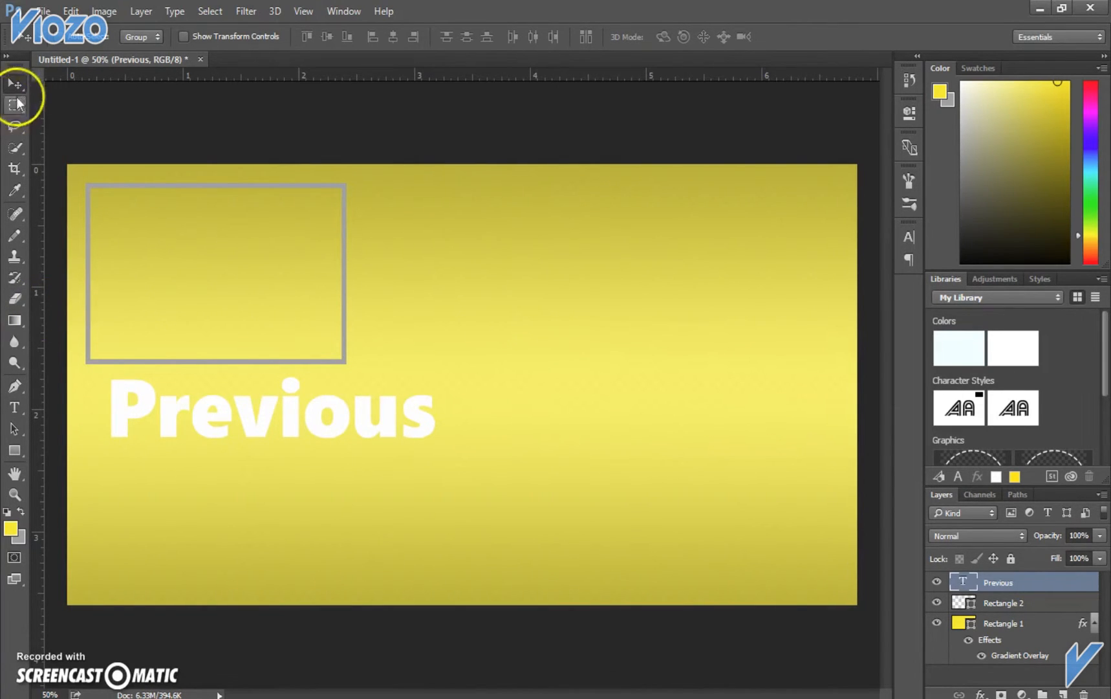
Step: Reduce the whole "Previous" text's font size, trying 30 pt and settling on 36 pt
click(14, 407)
click(425, 411)
drag(425, 411, 107, 411)
click(346, 37)
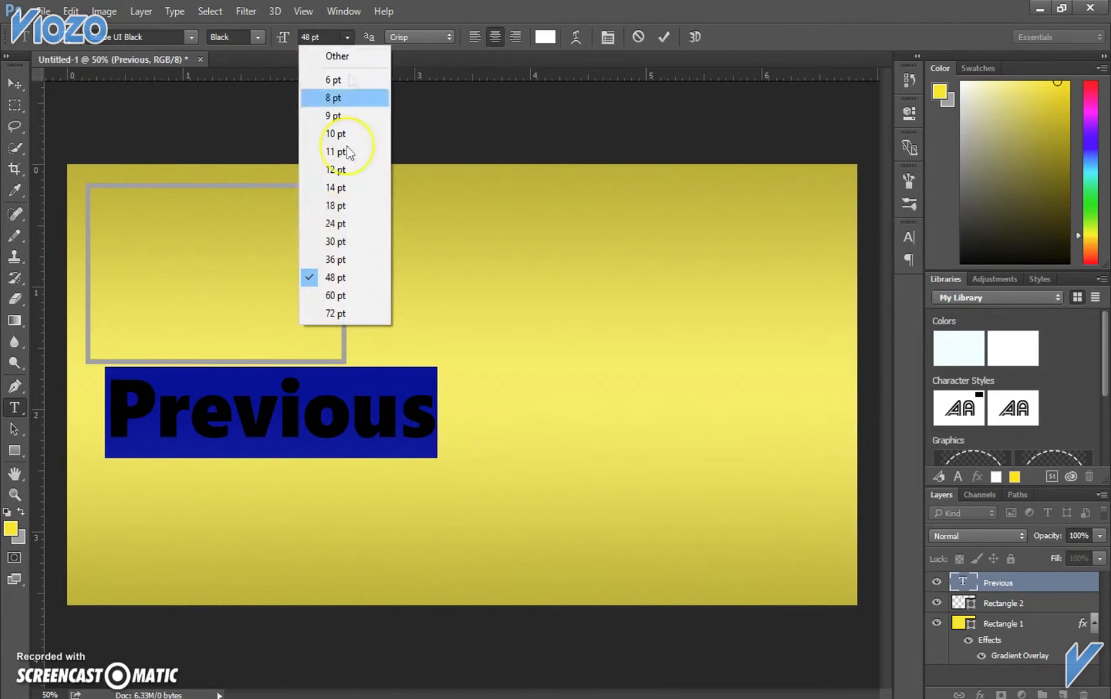
click(336, 243)
click(346, 38)
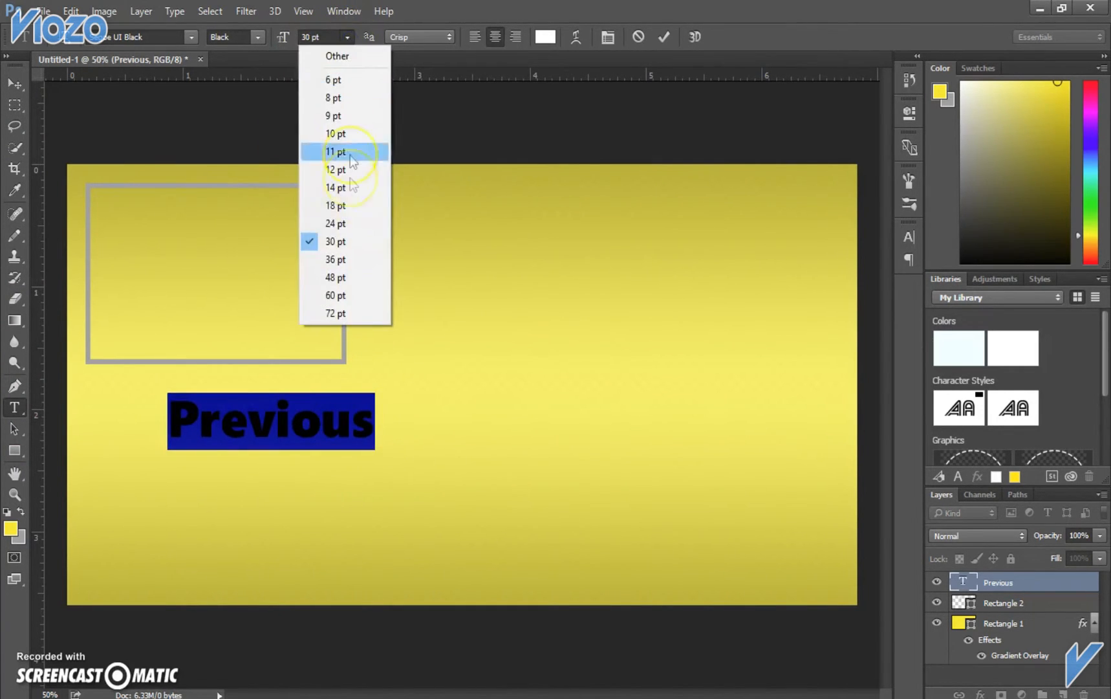
click(335, 257)
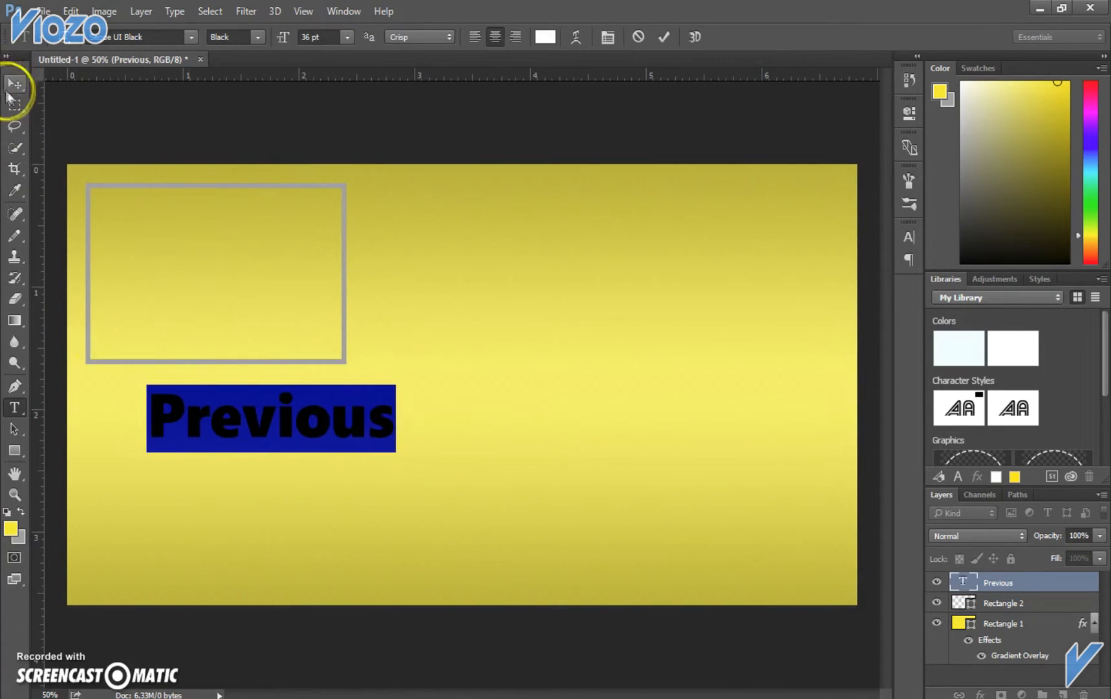
click(391, 417)
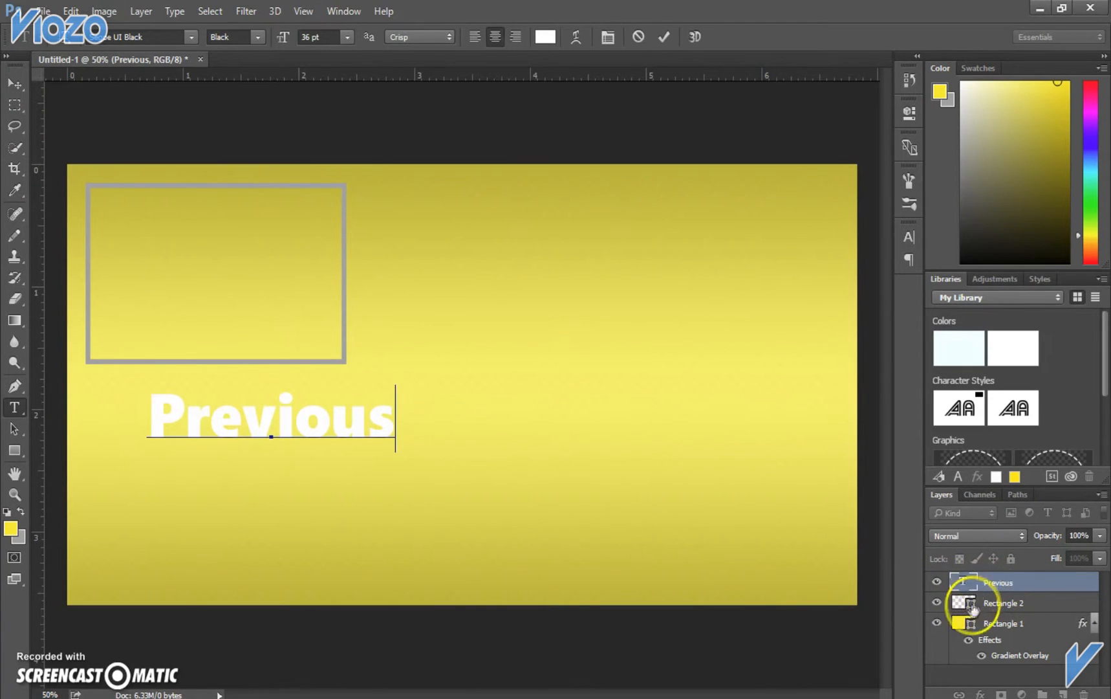
Step: Align the "Previous" text to the horizontal center of the gray outlined rectangle, using the rectangle's layer outline as the selection
key(ctrl)
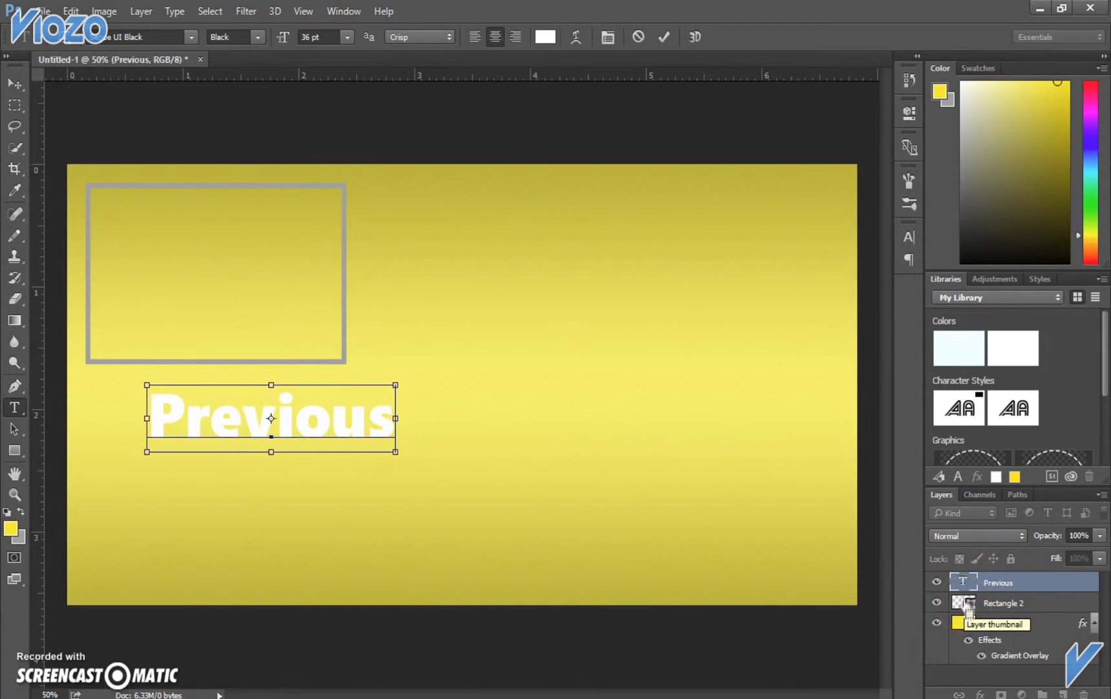
ctrl+click(964, 603)
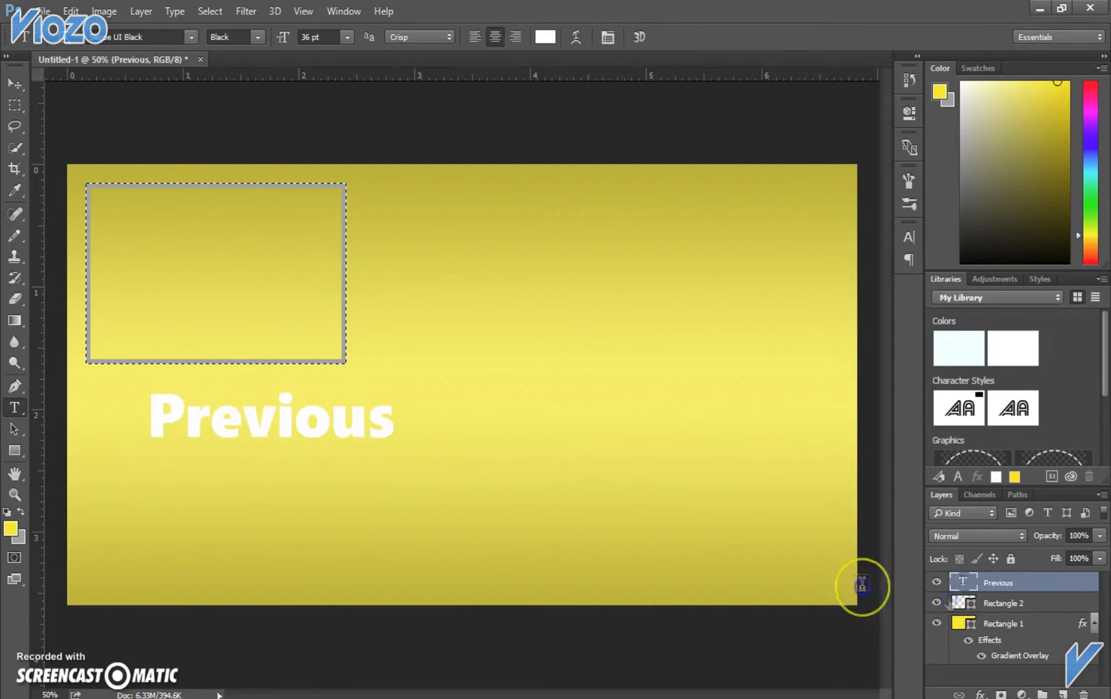
click(141, 11)
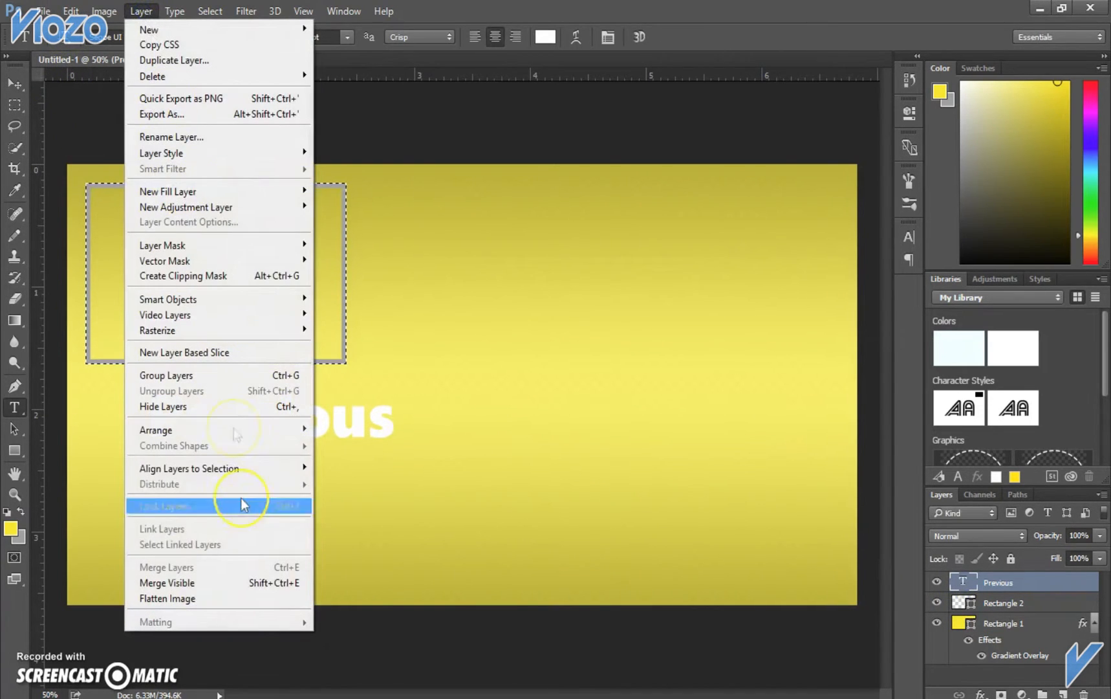
mouse_move(194, 467)
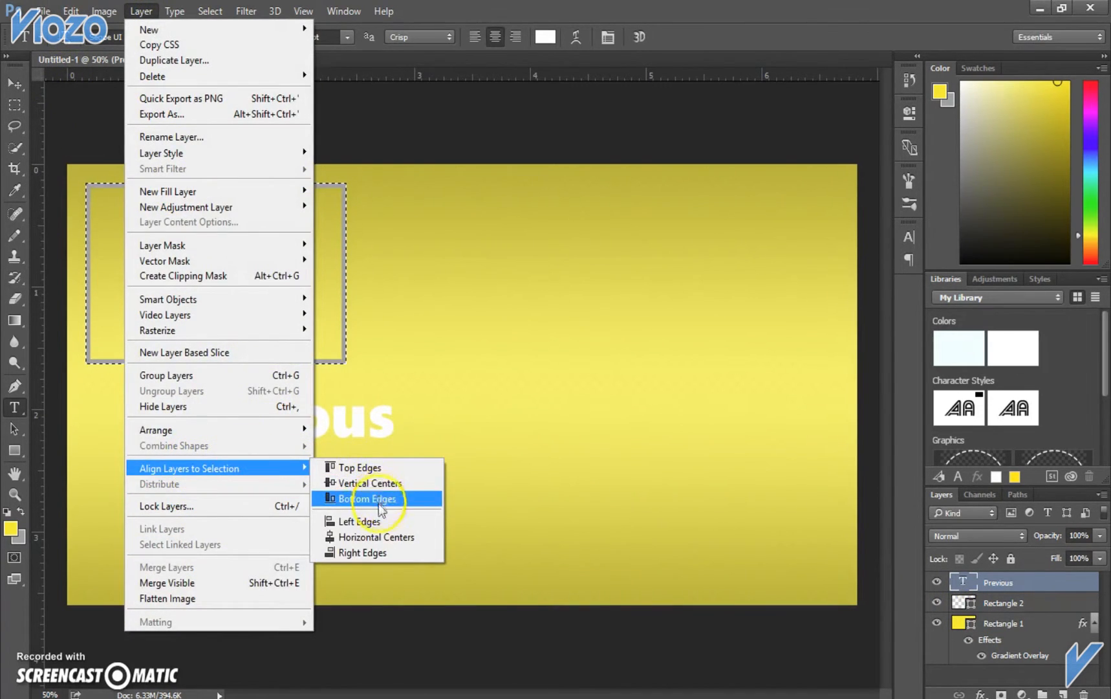
click(393, 536)
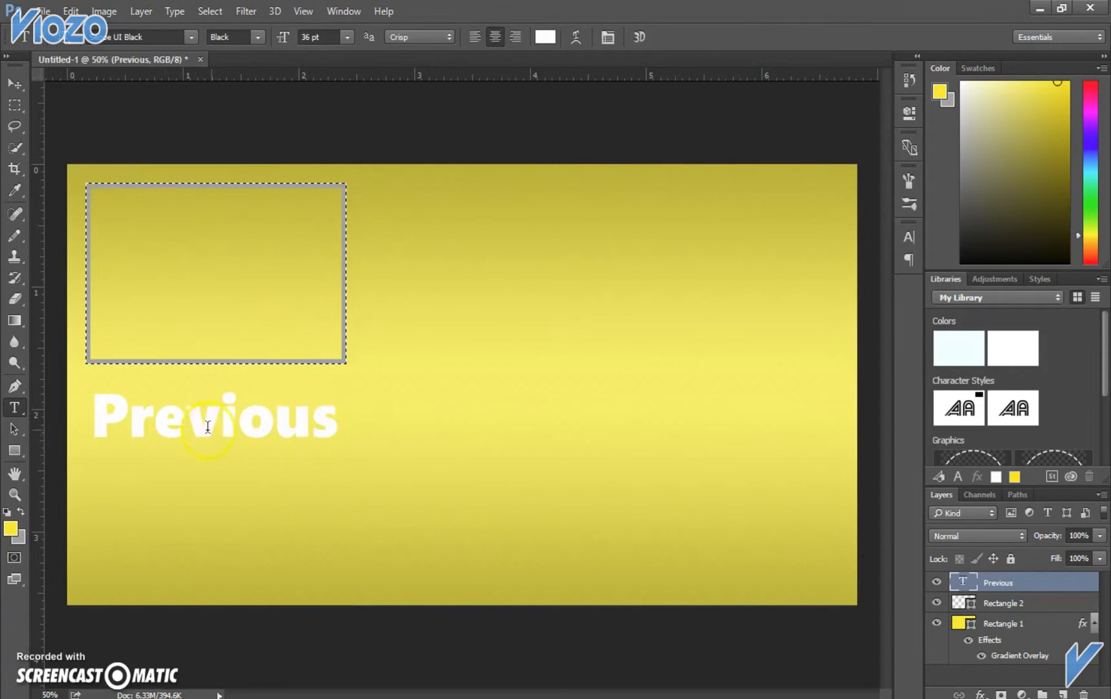
Step: Try aligning the "Previous" text to the rectangle's vertical center, and undo that alignment
click(141, 11)
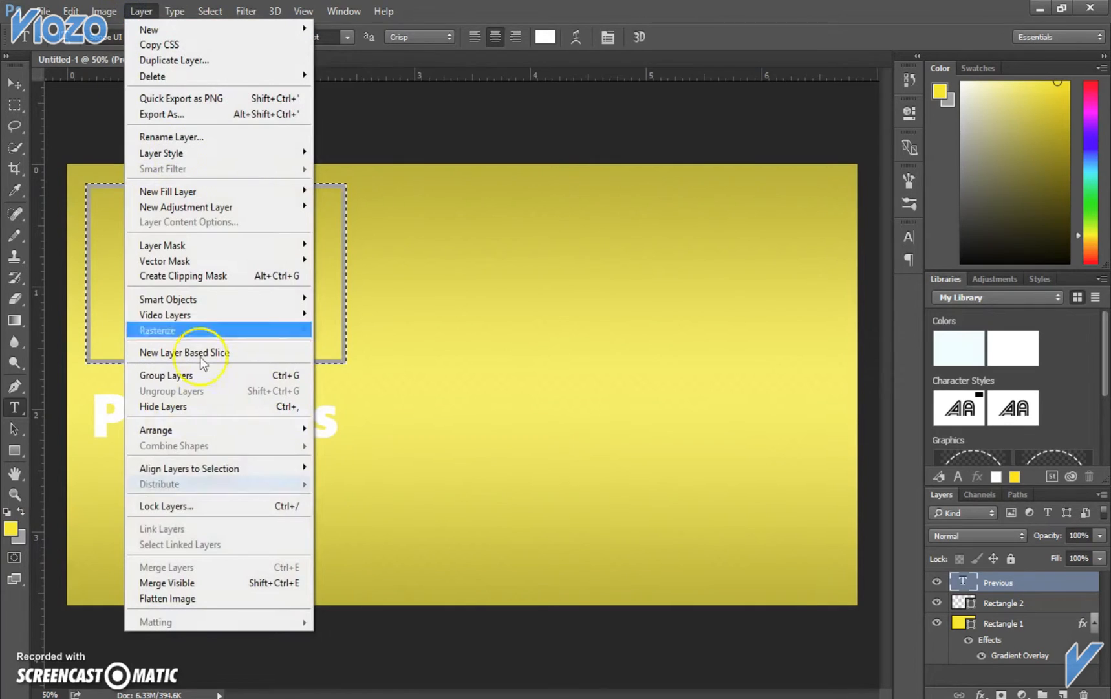
mouse_move(220, 467)
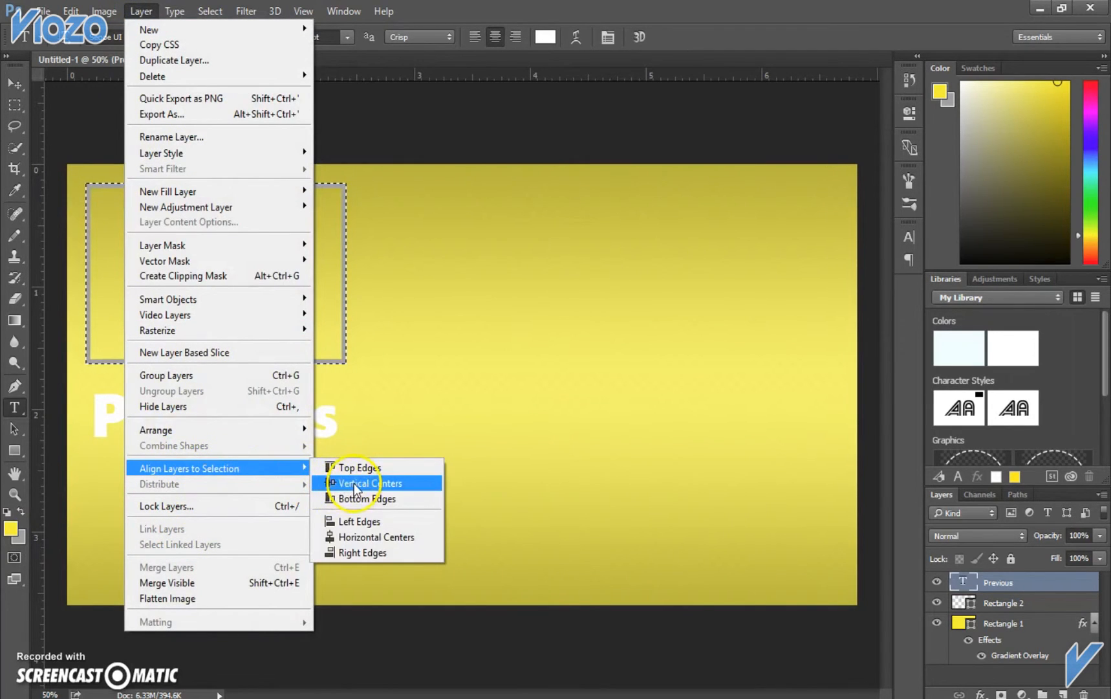
click(354, 487)
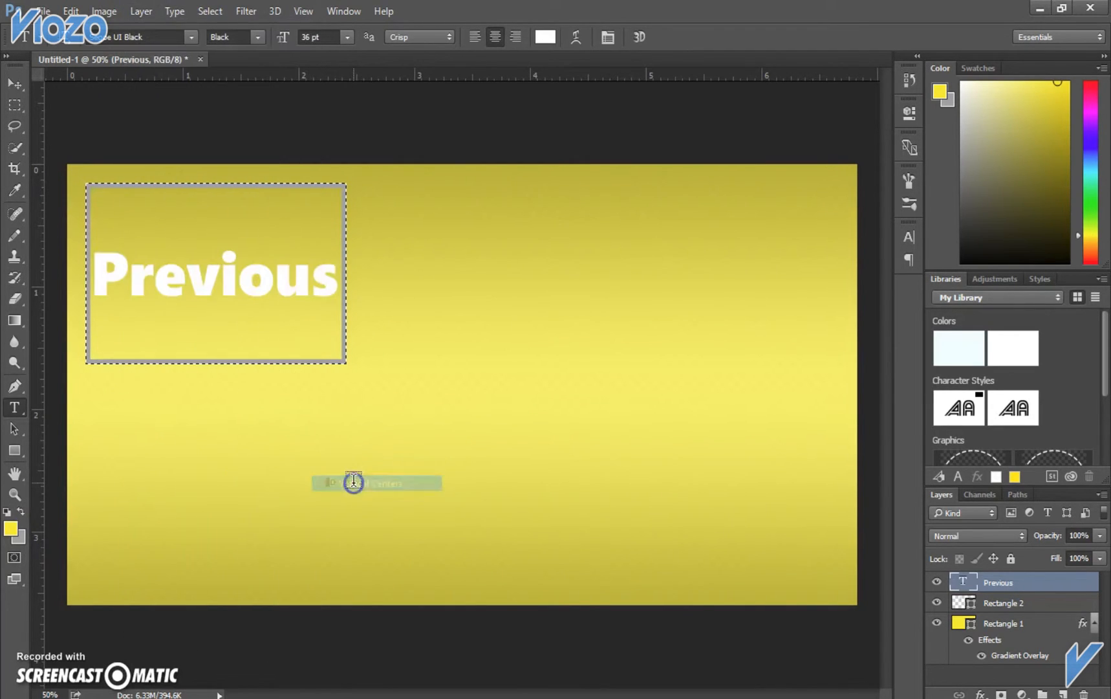
click(135, 12)
click(406, 338)
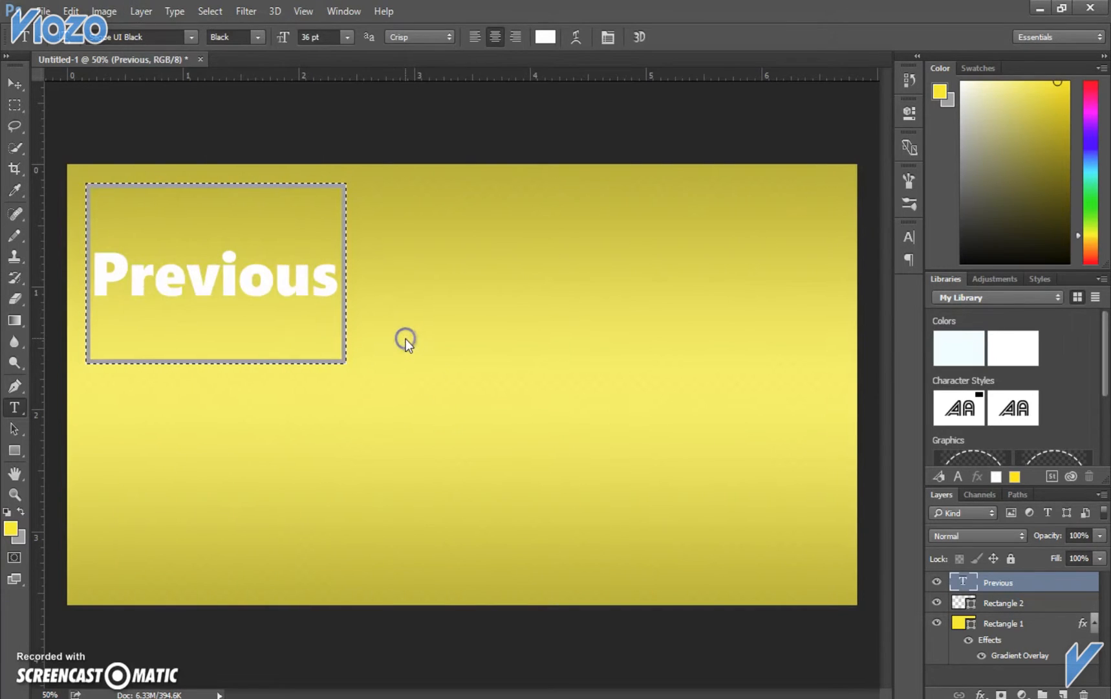
key(ctrl+z)
Step: Move the "Previous" text up until it sits just beneath the outlined rectangle, and clear the selection
click(14, 83)
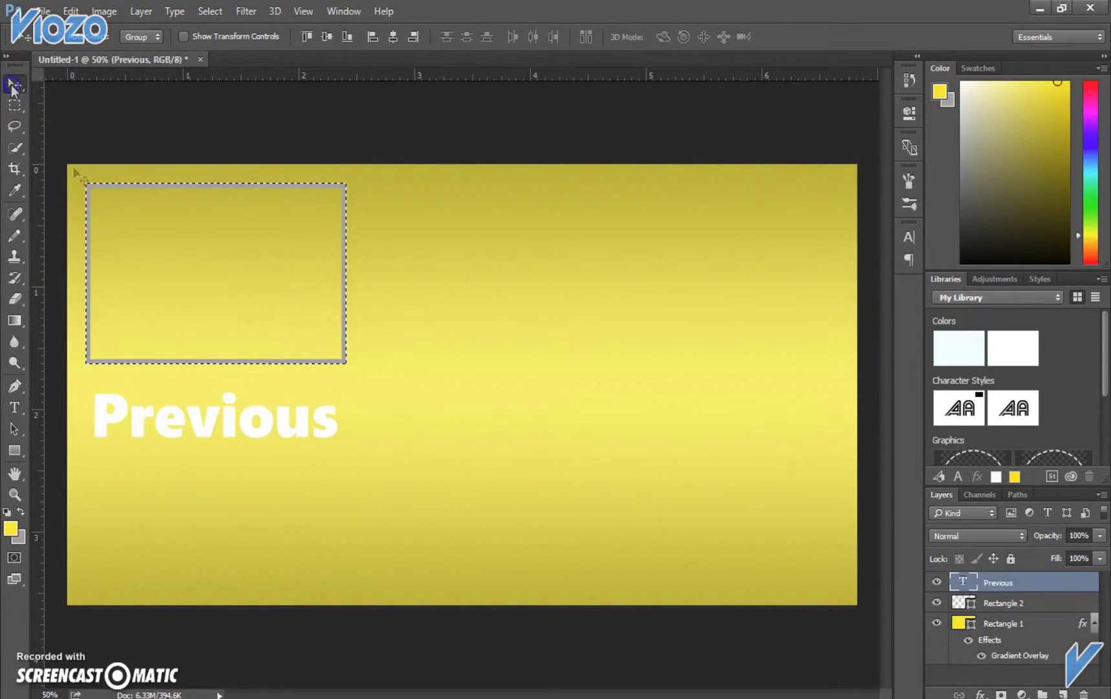
drag(231, 432, 230, 415)
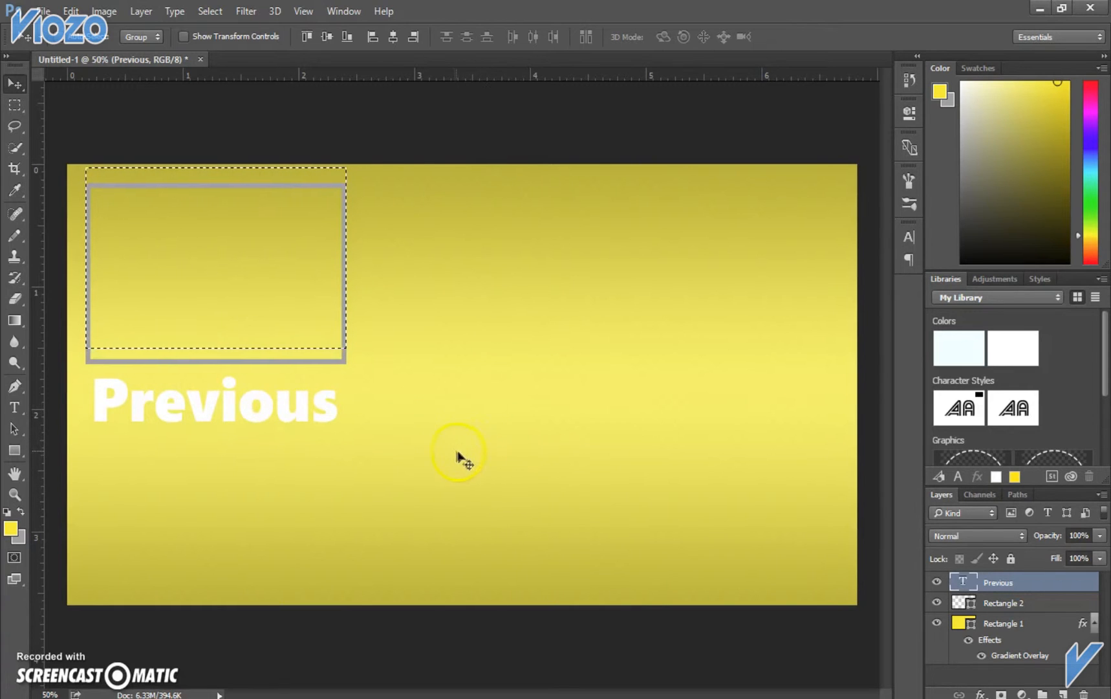
key(ctrl)
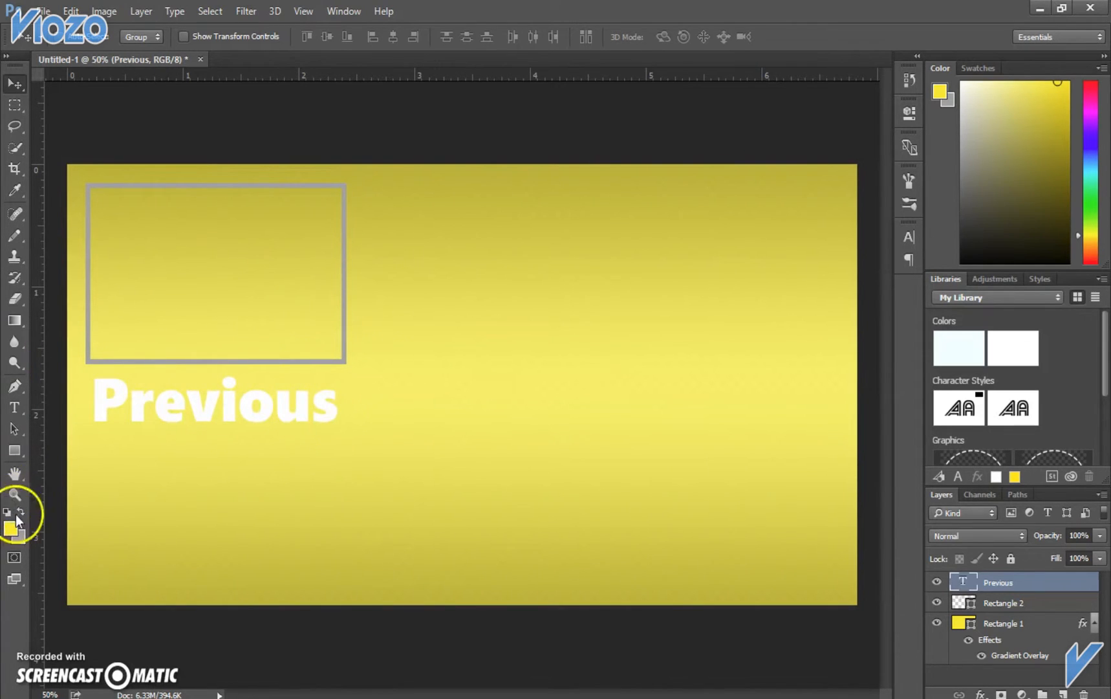
Step: Add the text "Viozo" at 72 pt in the lower middle of the canvas, clear of the "Previous" label
click(16, 409)
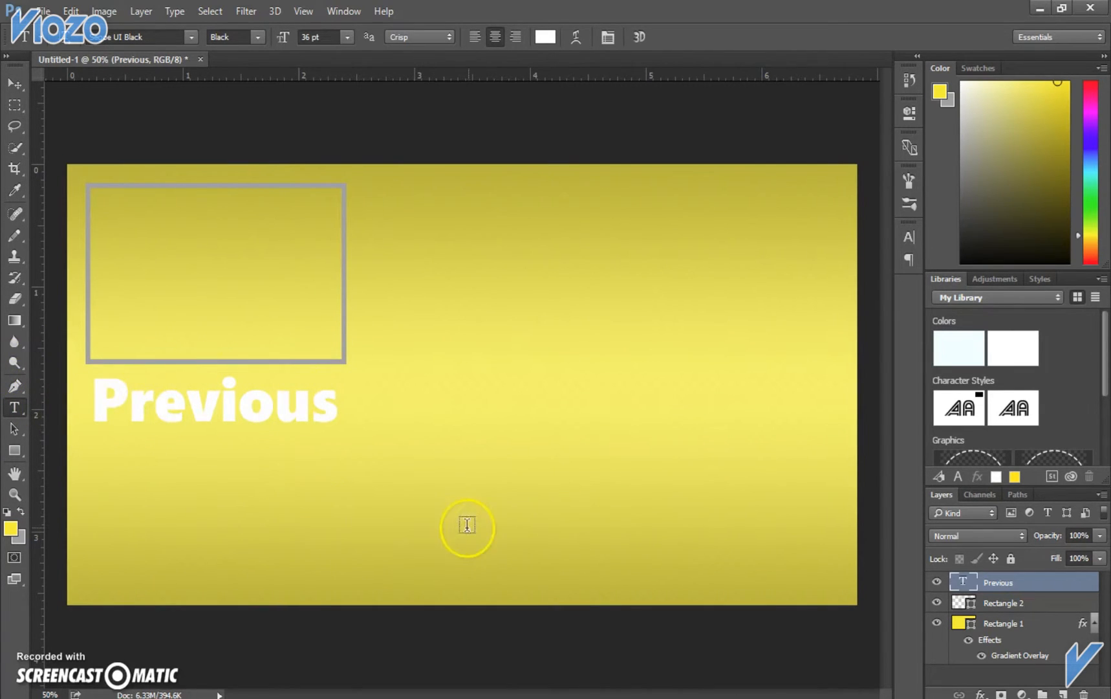
click(426, 523)
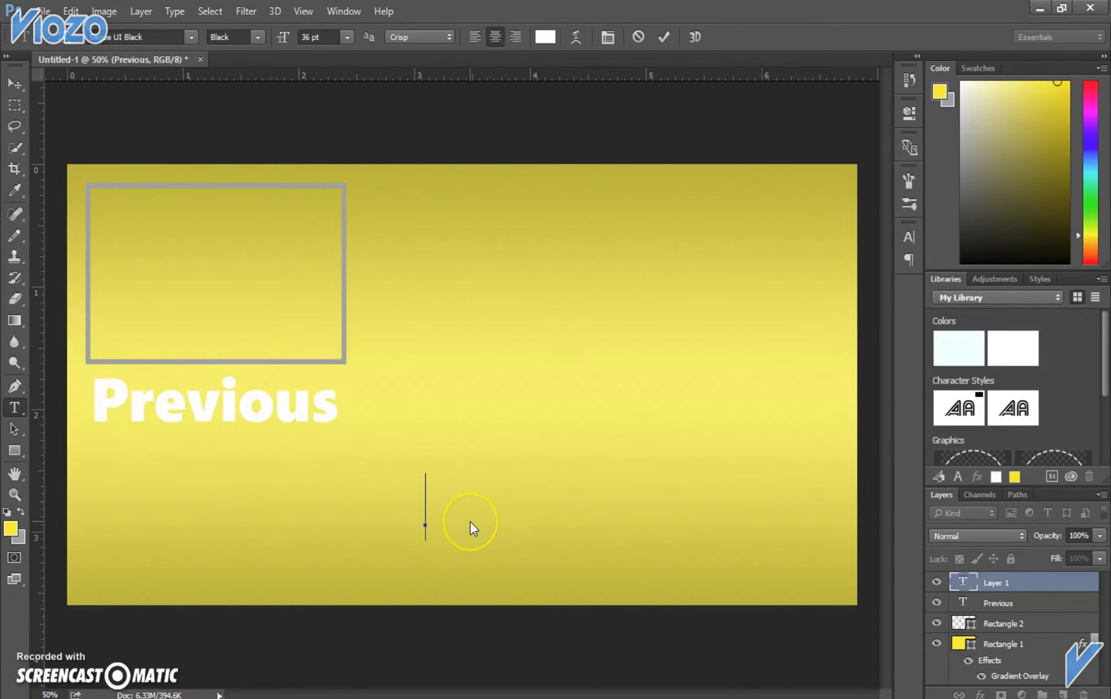
text(Viozo)
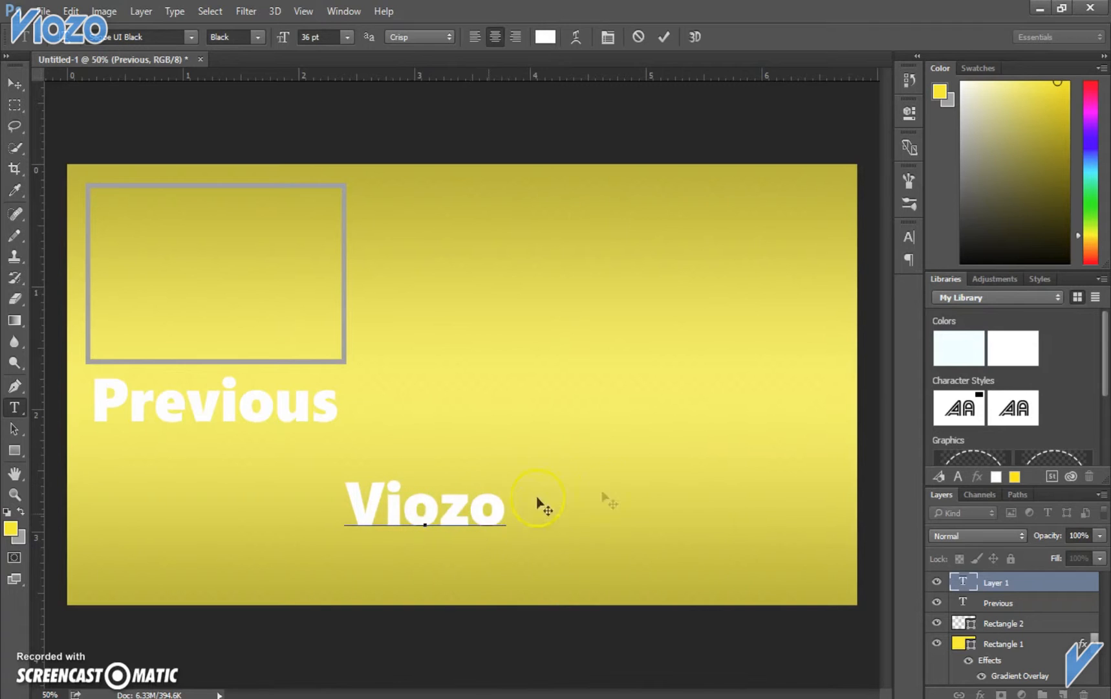
drag(504, 512, 344, 505)
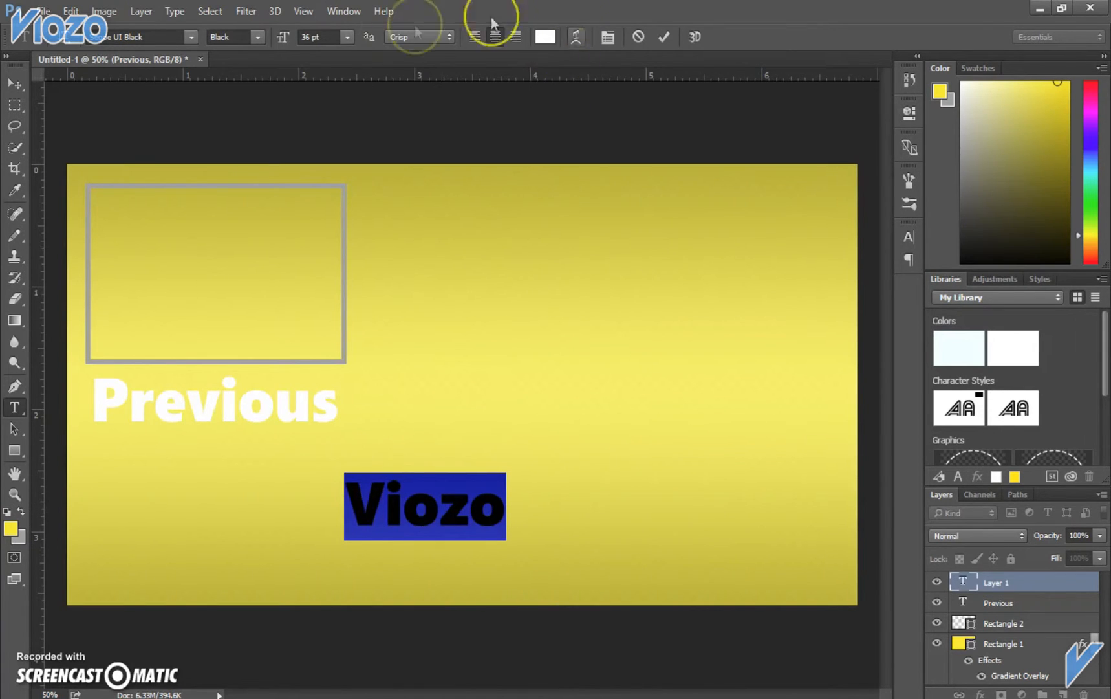
click(345, 35)
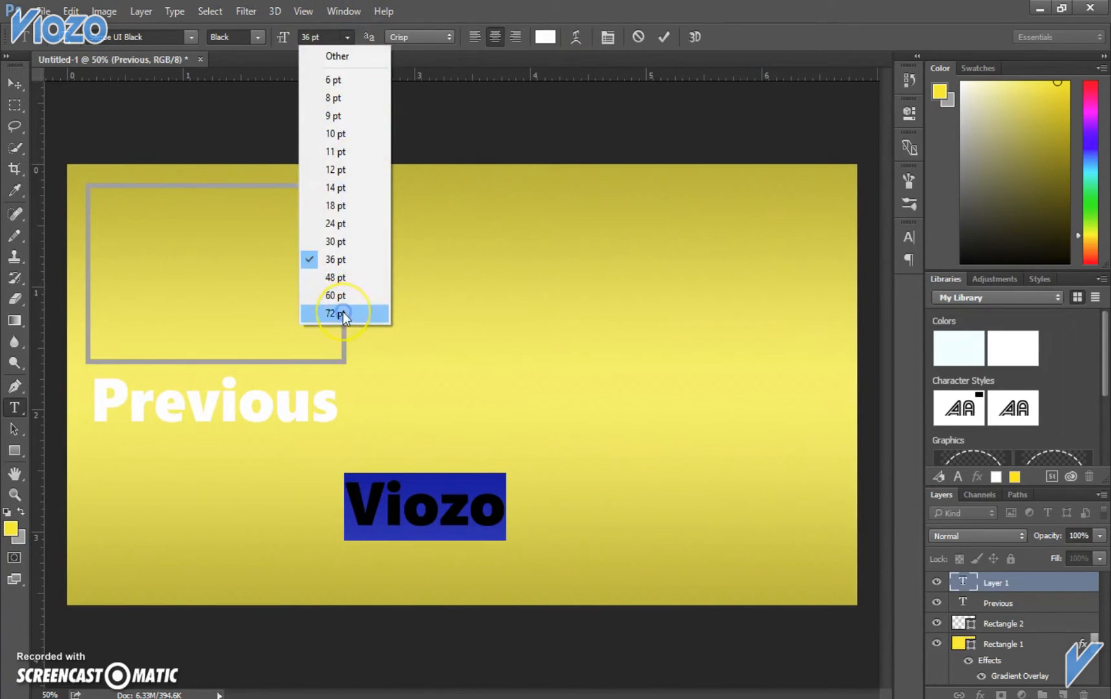
click(343, 313)
click(14, 84)
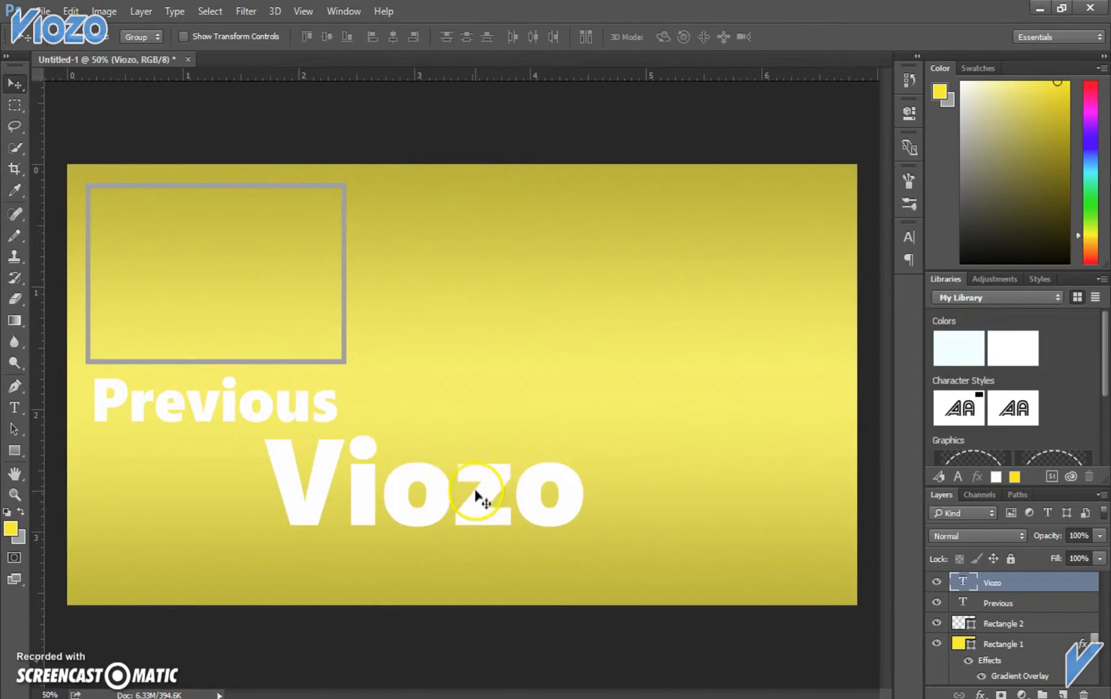
drag(477, 497, 483, 523)
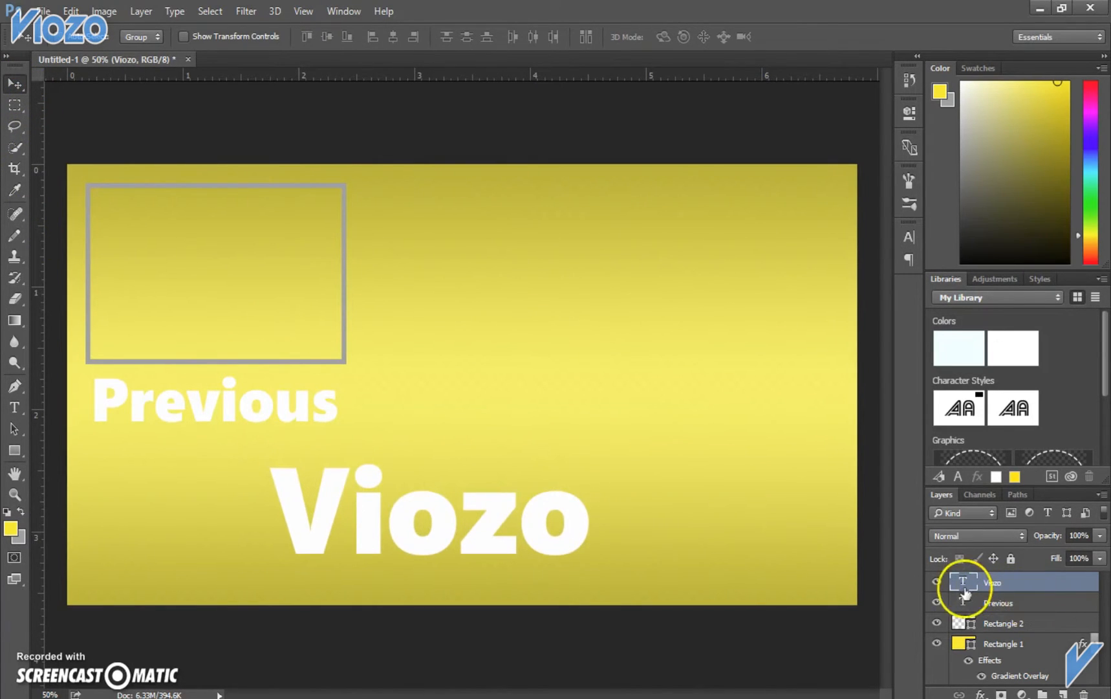
Step: Align the "Viozo" text to the background rectangle's horizontal center, nudge it slightly lower and clear the selection
ctrl+click(962, 643)
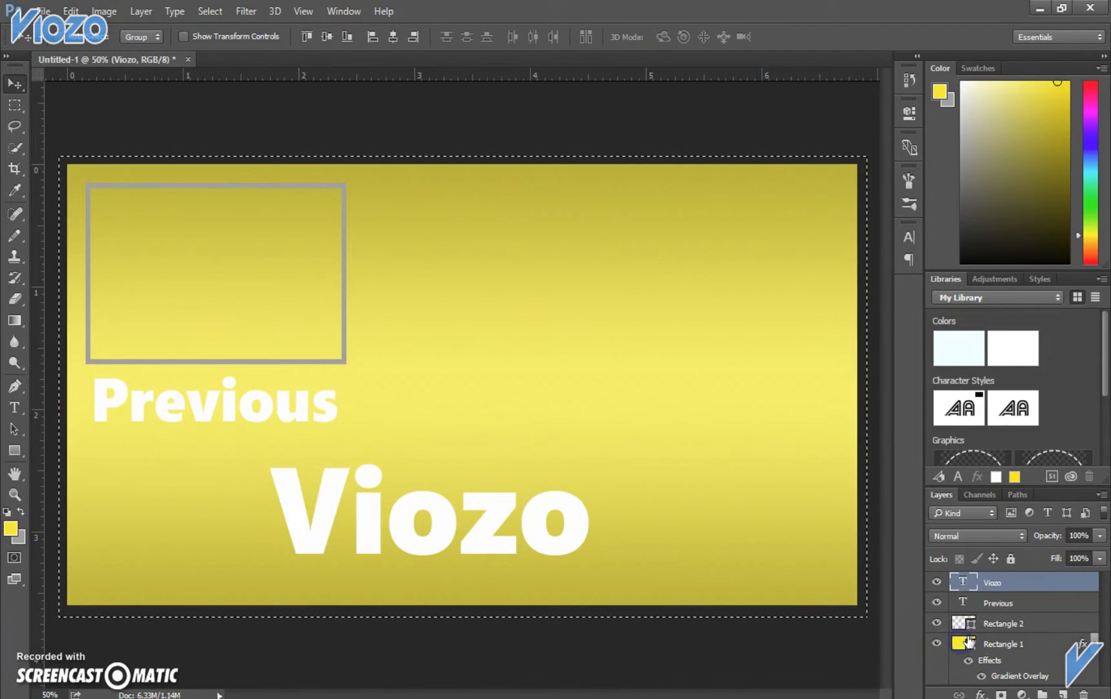
click(141, 11)
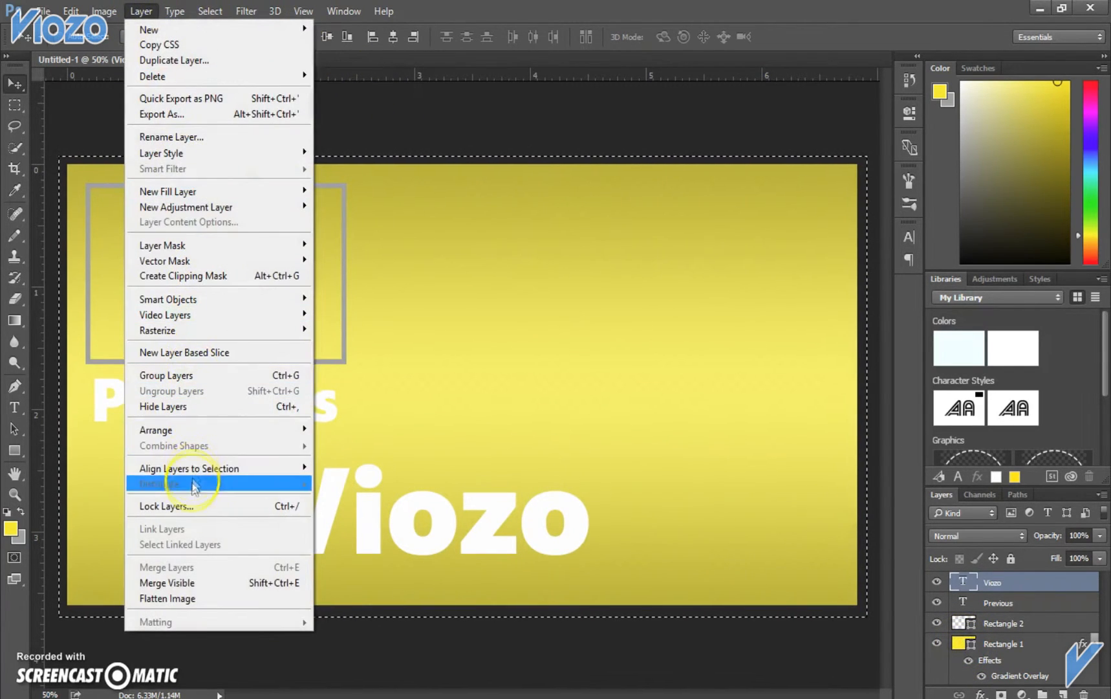
mouse_move(194, 469)
click(382, 536)
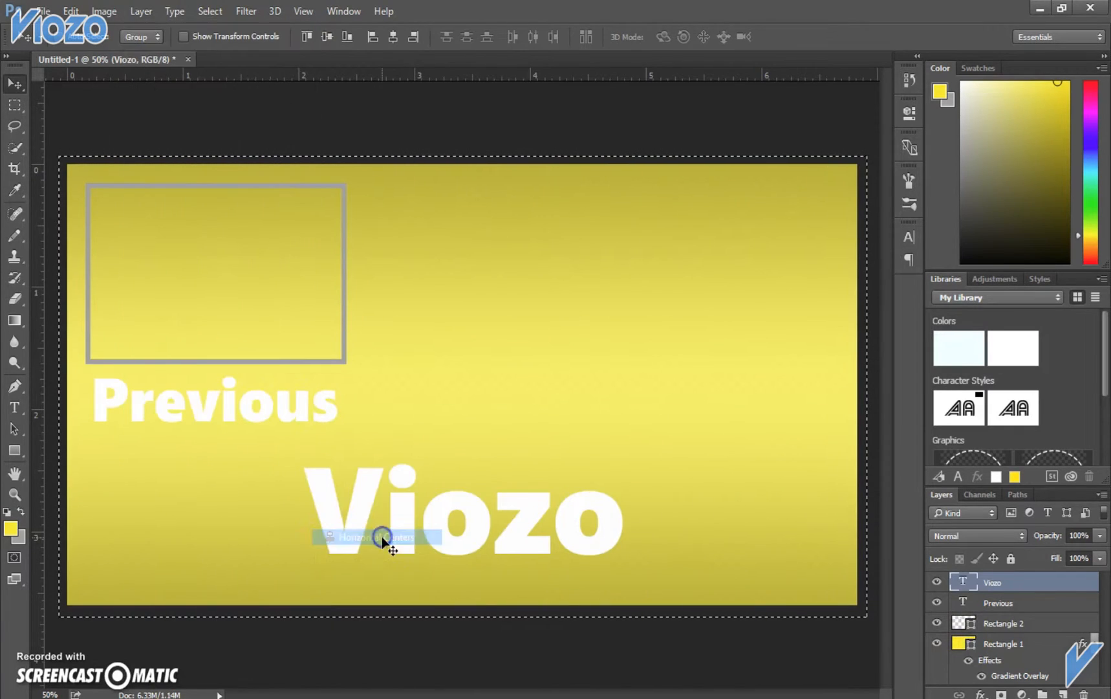
click(142, 12)
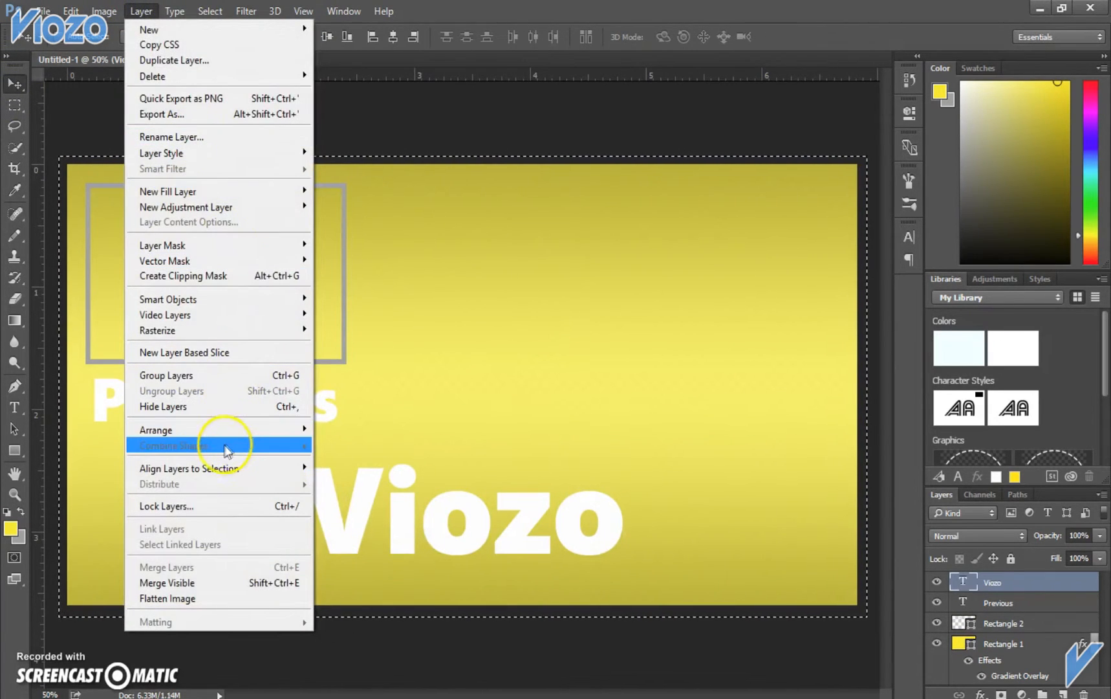
click(399, 535)
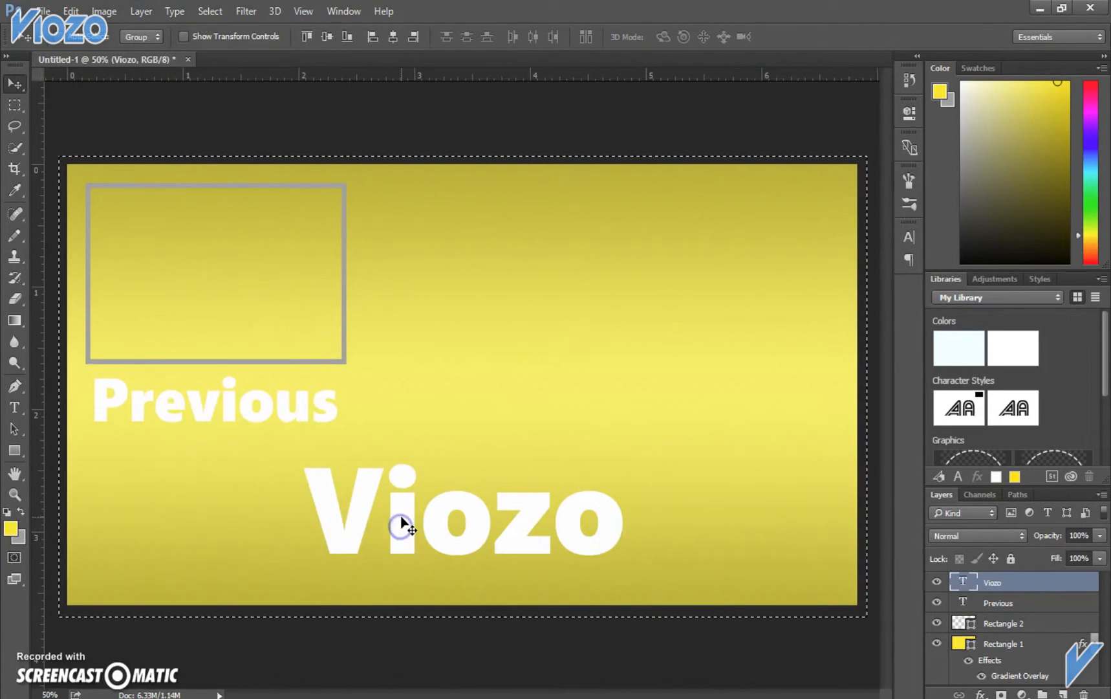
drag(404, 526, 402, 534)
key(ctrl)
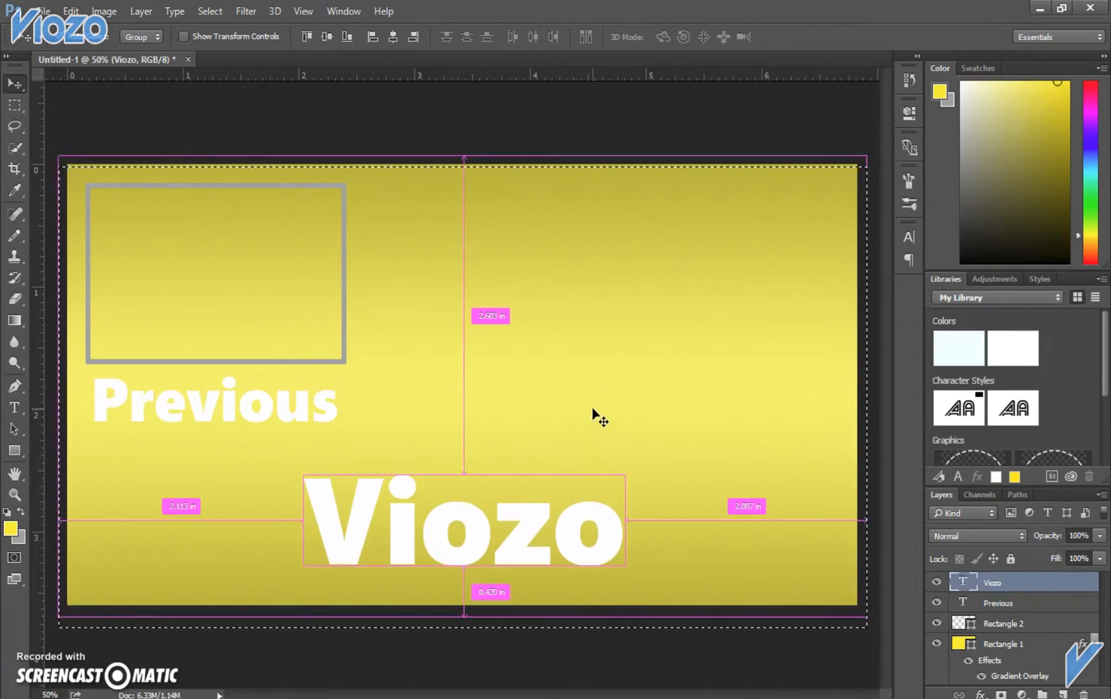
key(i)
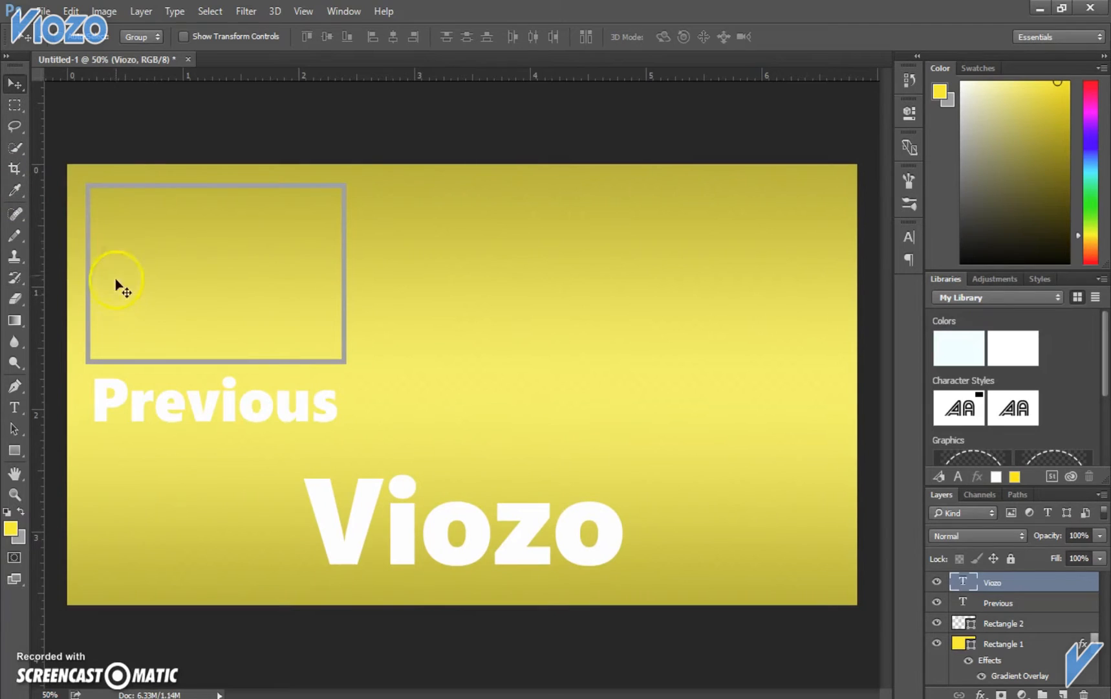
click(15, 409)
Step: Switch to the Chrome browser and search Google for "social media icons"
click(165, 47)
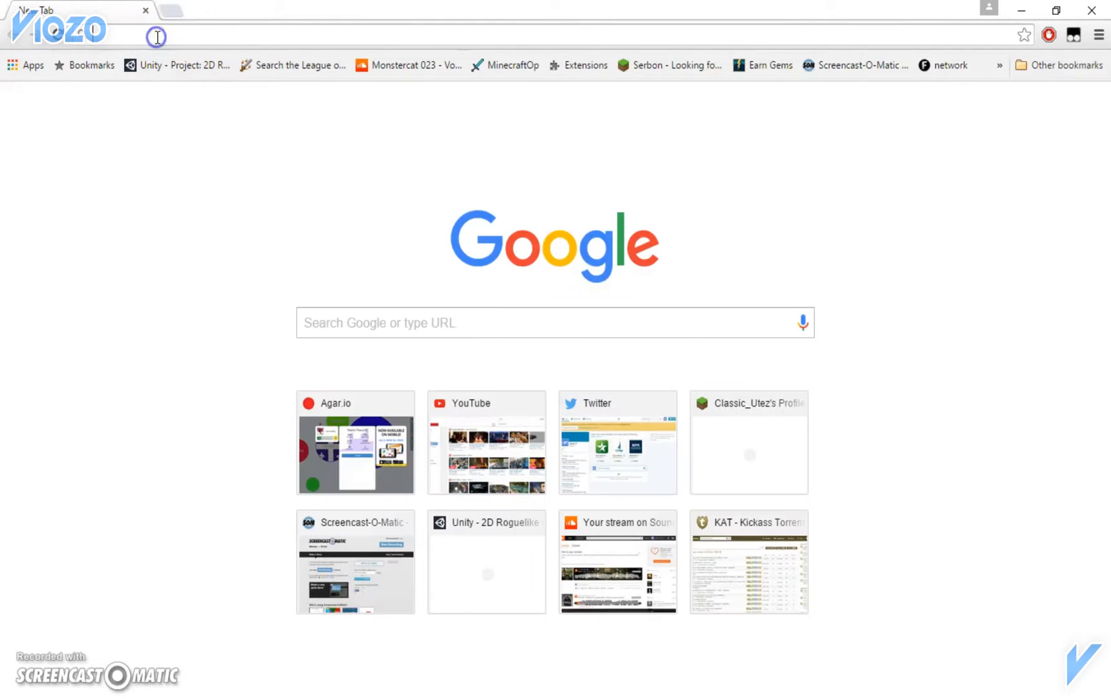
text(so)
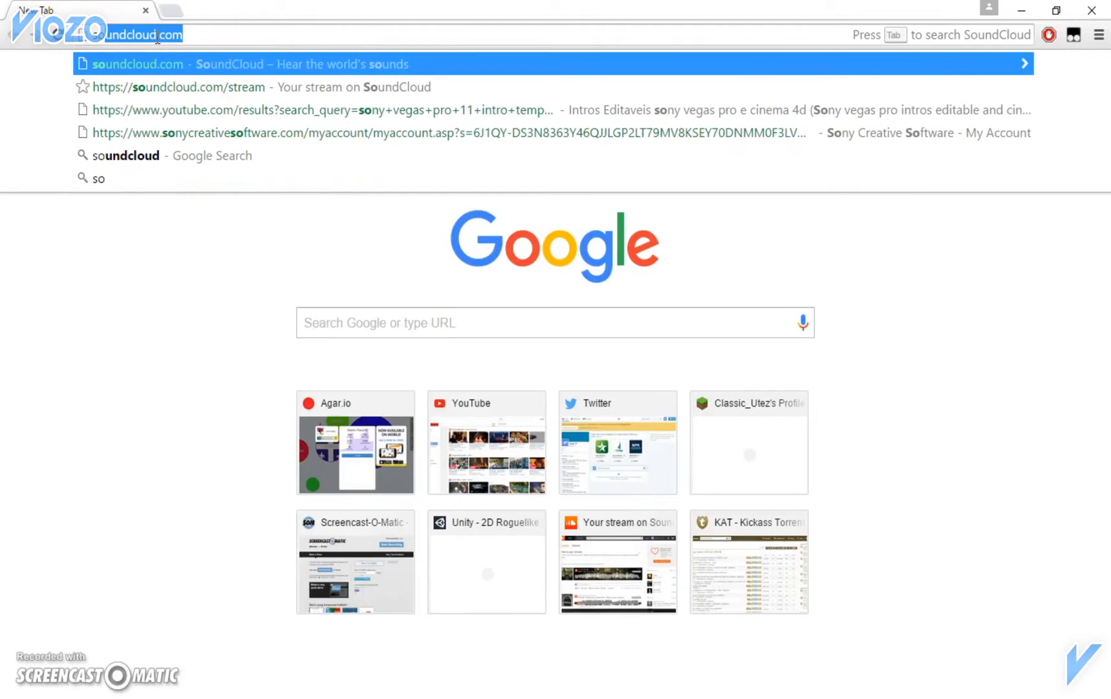
text(cial media icons)
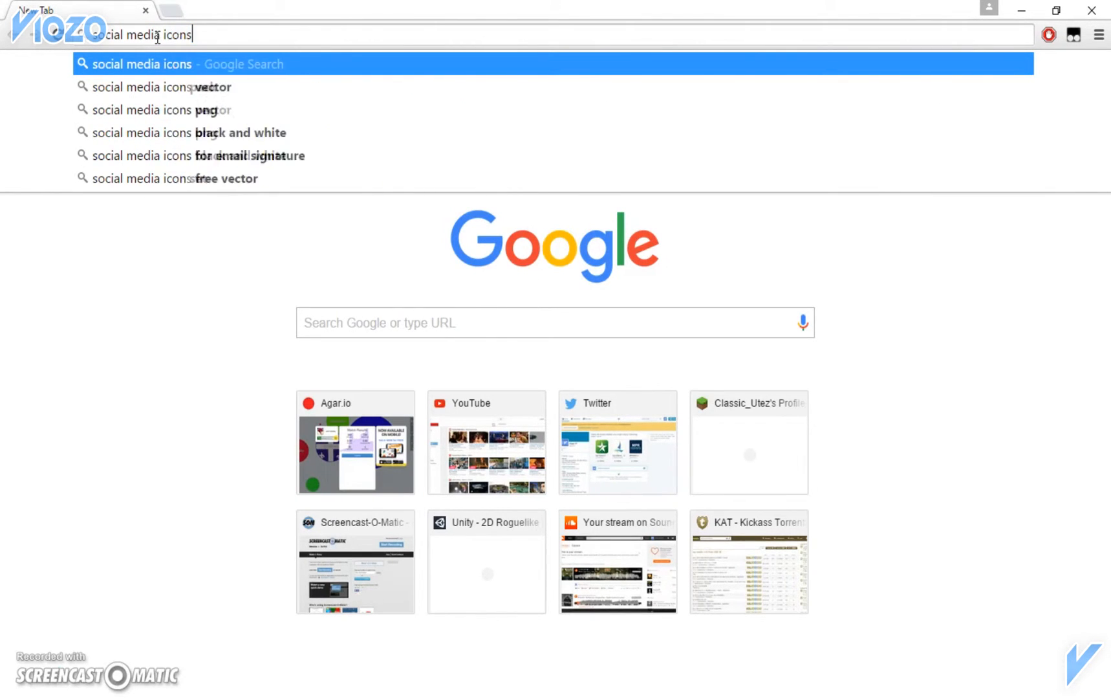
key(Return)
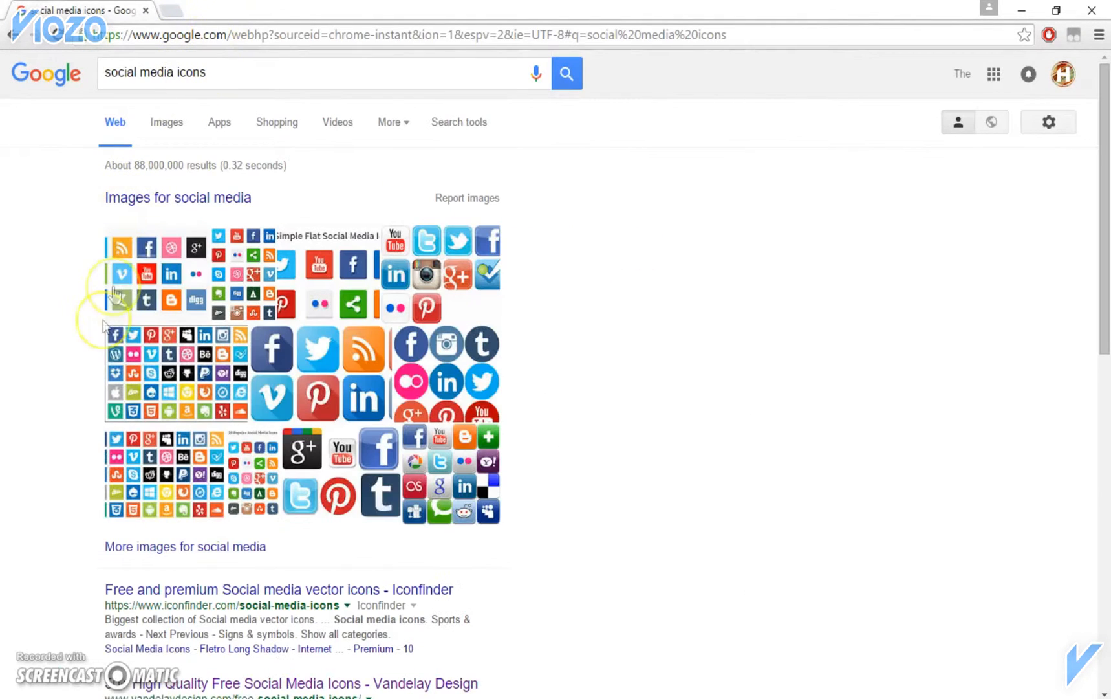
Step: Open the Vandelay Design article on free social media icons and follow its "Social Media Long Shadow Icon Set" link
scroll(189, 501, down, 1)
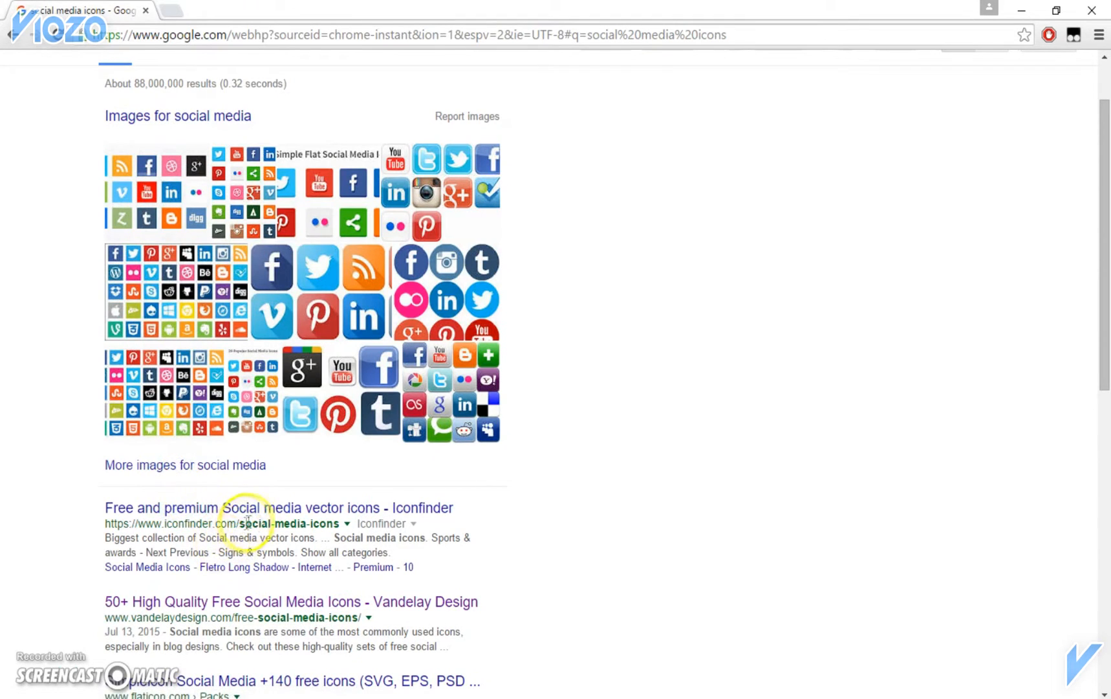
click(237, 596)
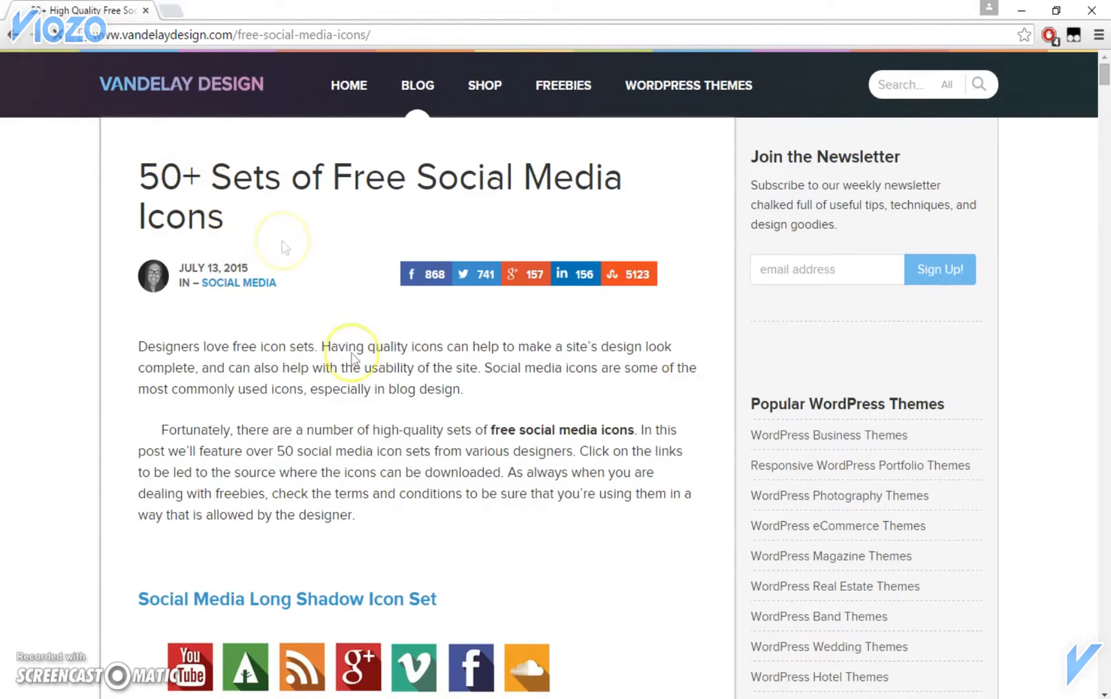
scroll(280, 244, down, 6)
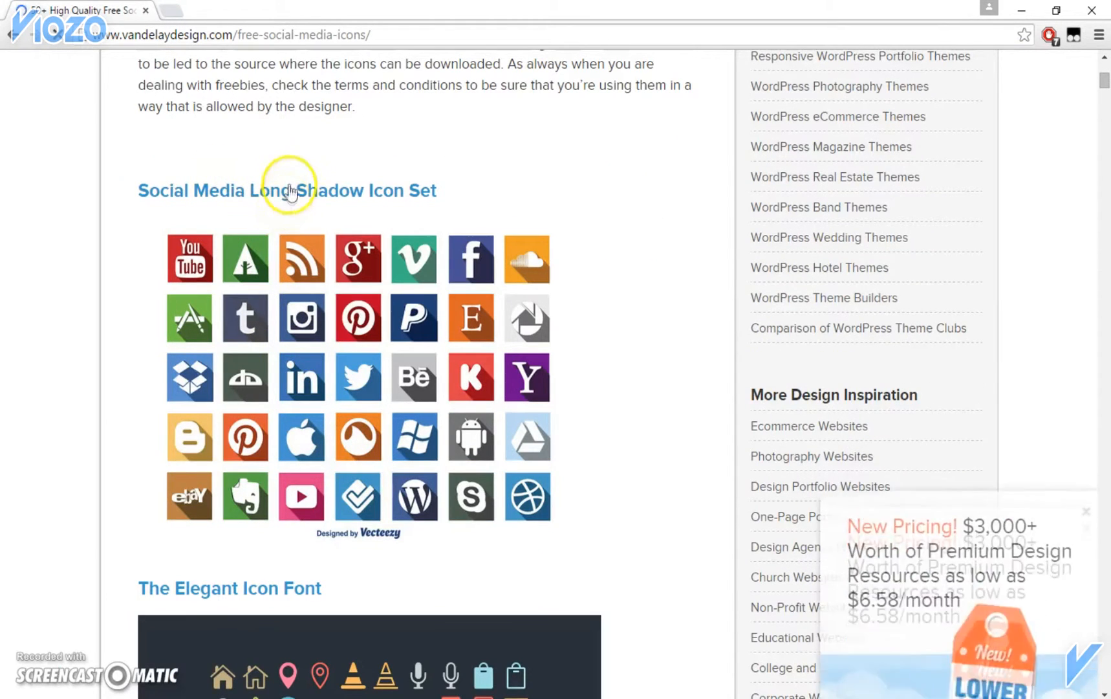
click(315, 192)
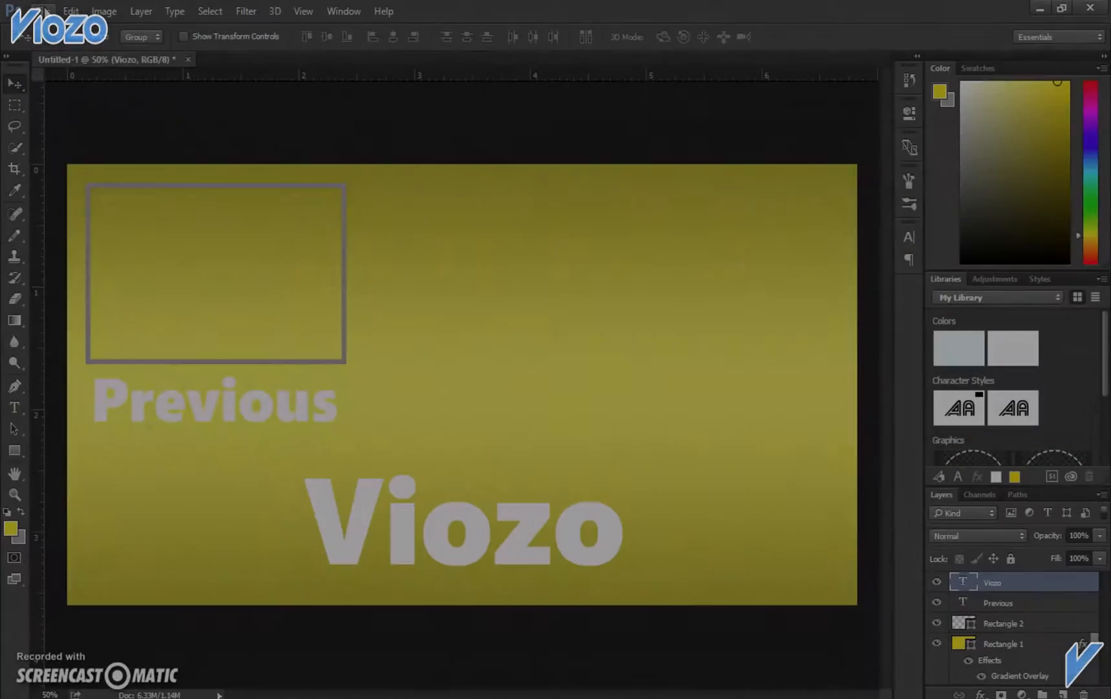
Step: Place the Youtube icon from the Desktop as an embedded image and scale it to about 16.6% near the canvas's lower edge
click(43, 11)
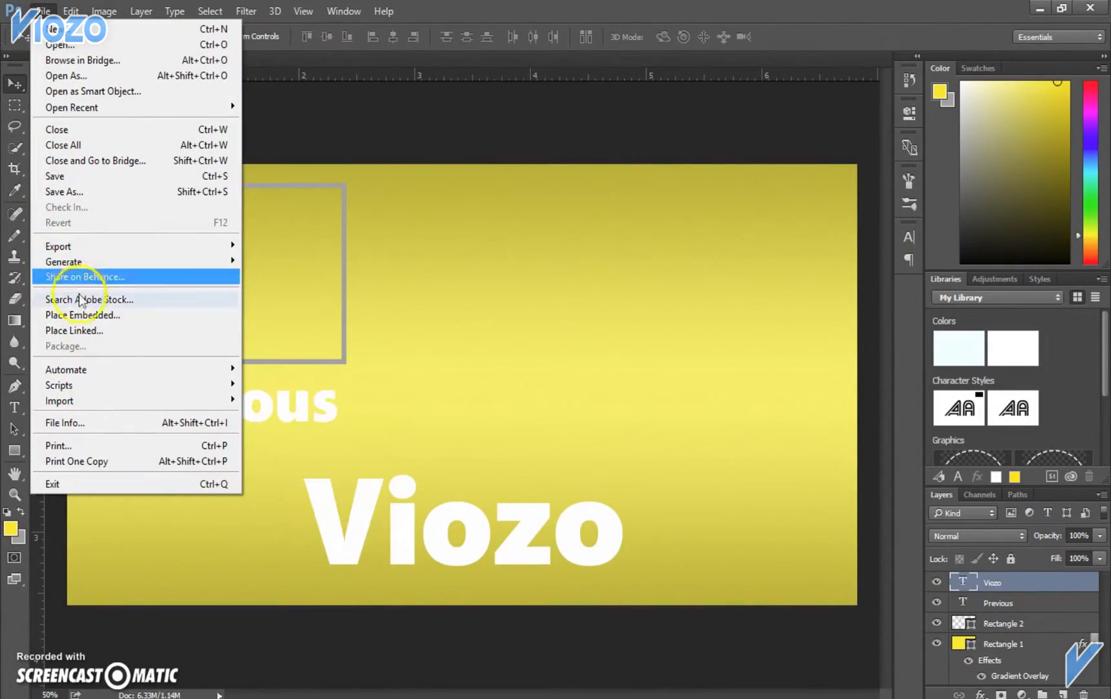
click(84, 316)
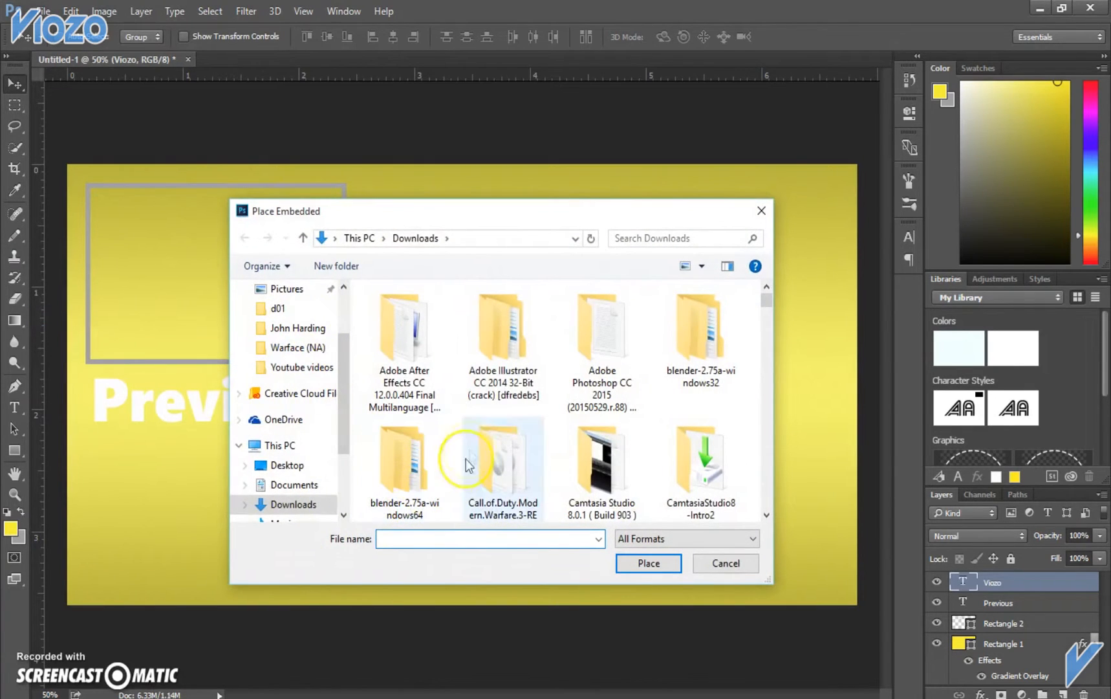
click(307, 465)
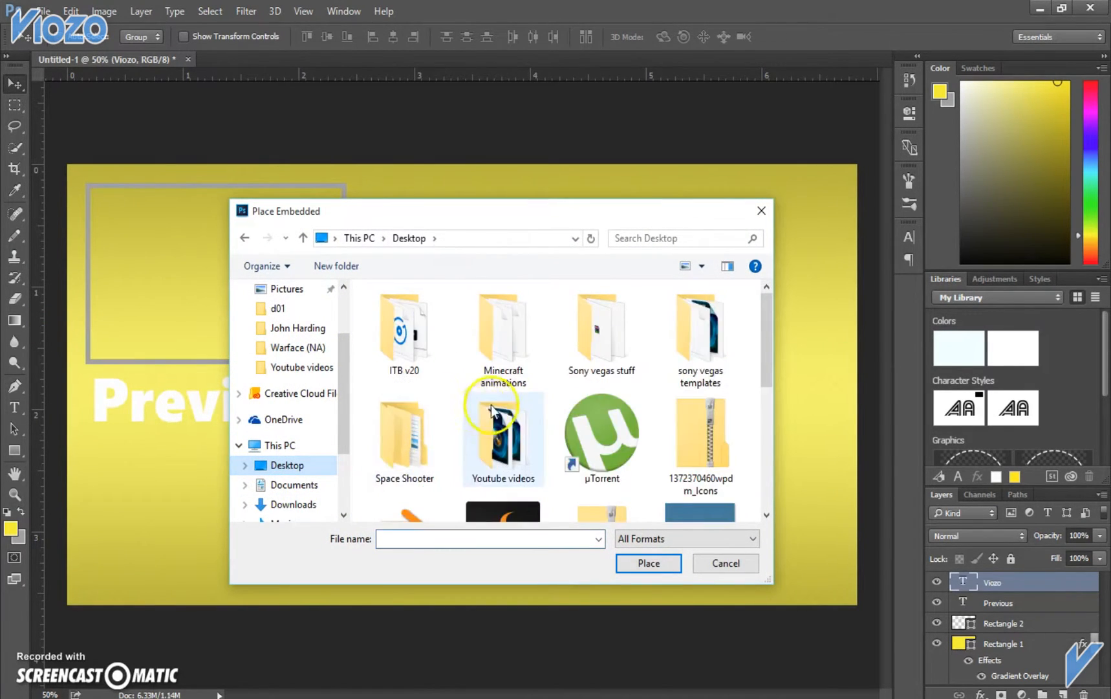
scroll(491, 394, down, 5)
click(418, 465)
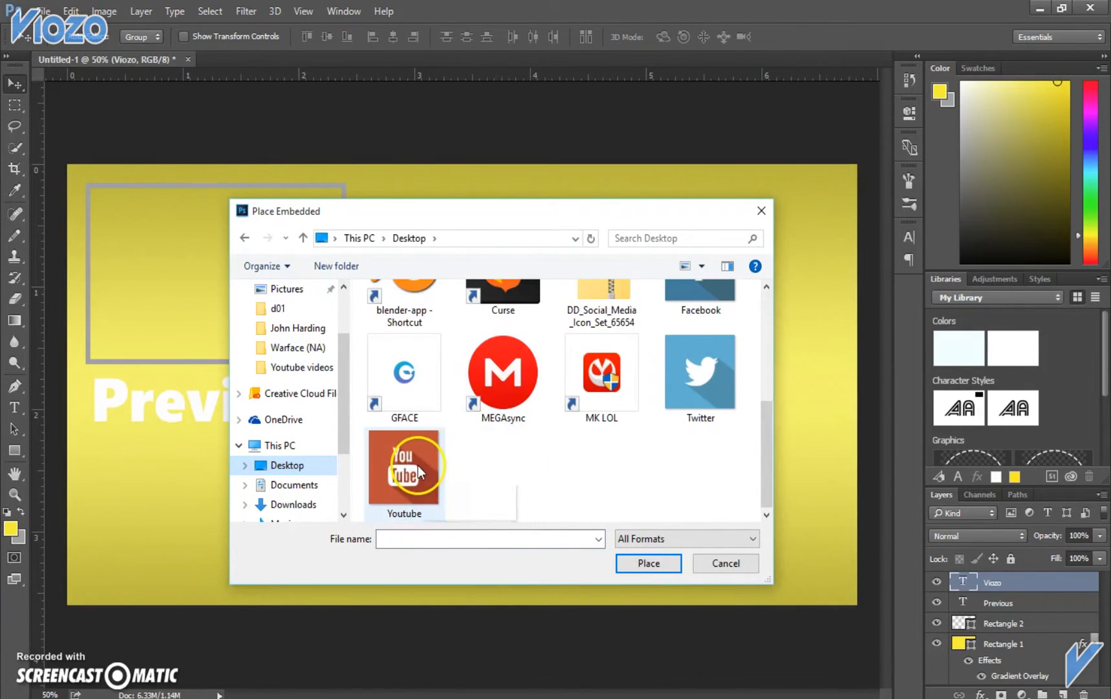
click(651, 565)
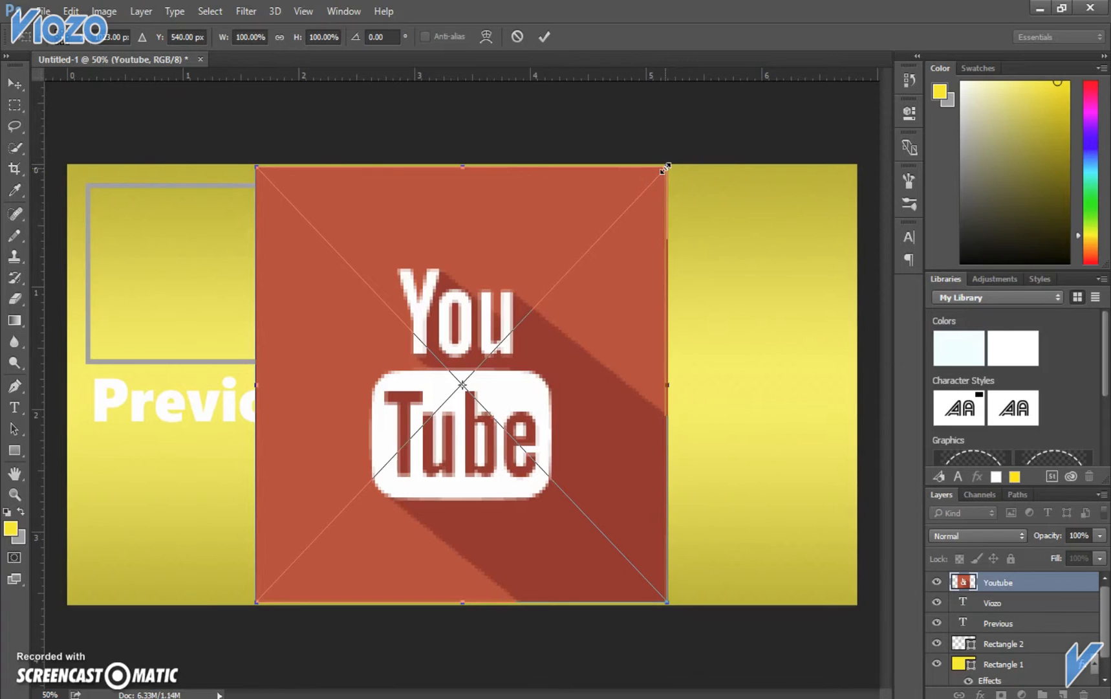
drag(665, 168, 340, 555)
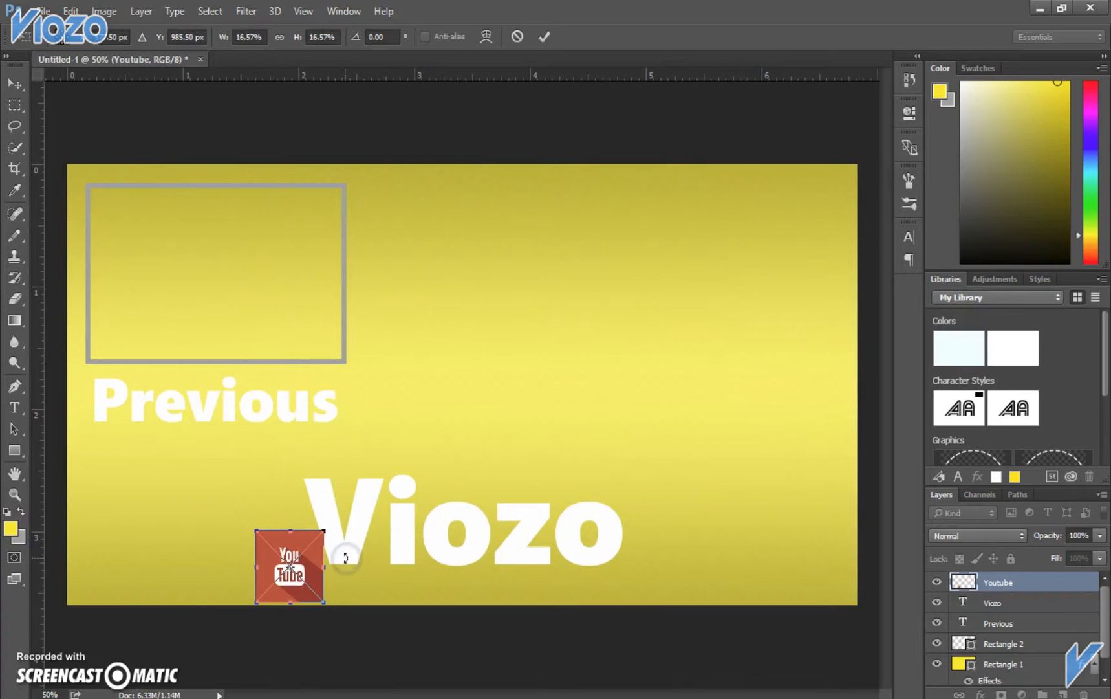
click(346, 515)
Step: Place the Twitter icon from the Desktop as an embedded image and scale it to about 16.5%, matching the Youtube icon's size
click(39, 11)
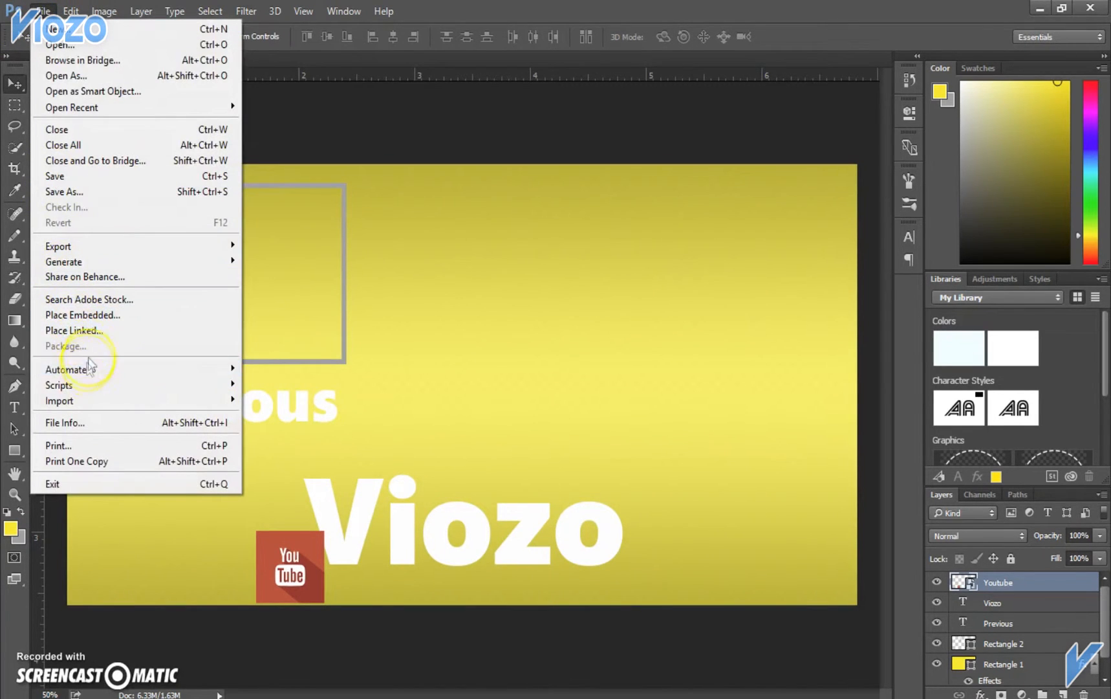
click(88, 319)
scroll(513, 432, down, 5)
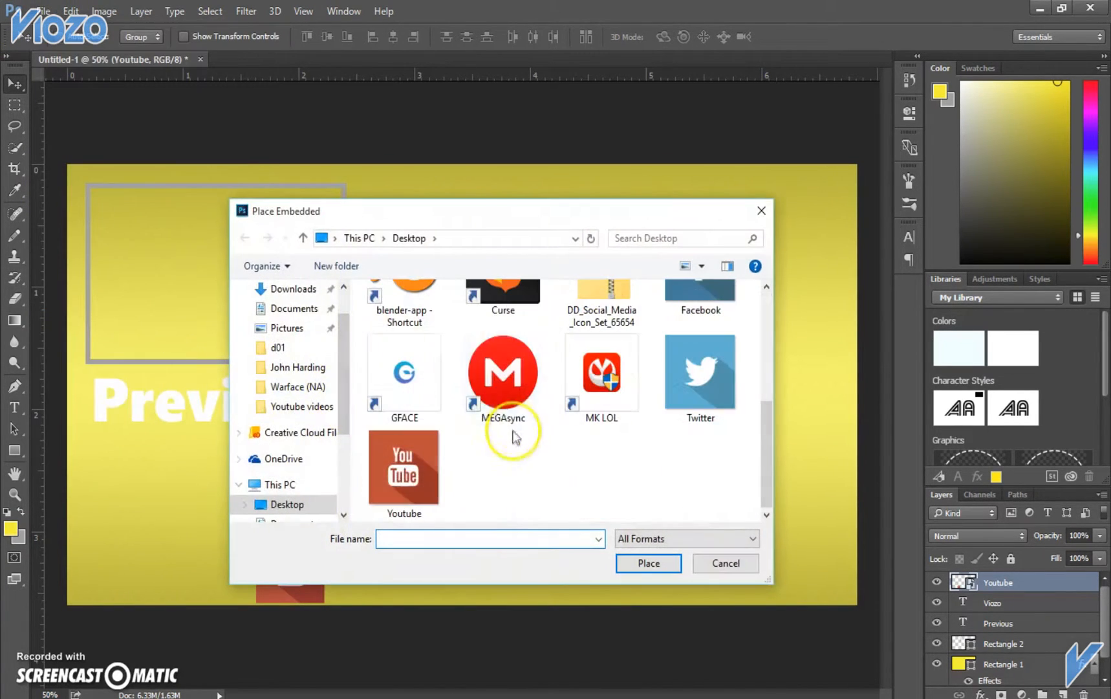
click(710, 363)
click(647, 563)
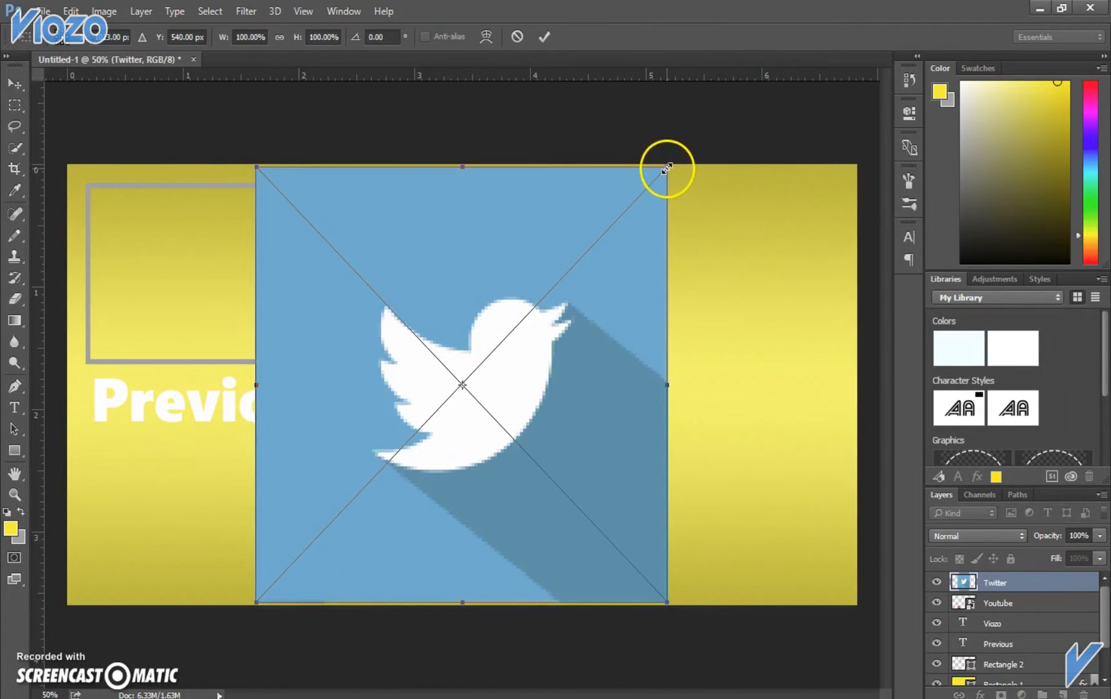
drag(667, 169, 325, 535)
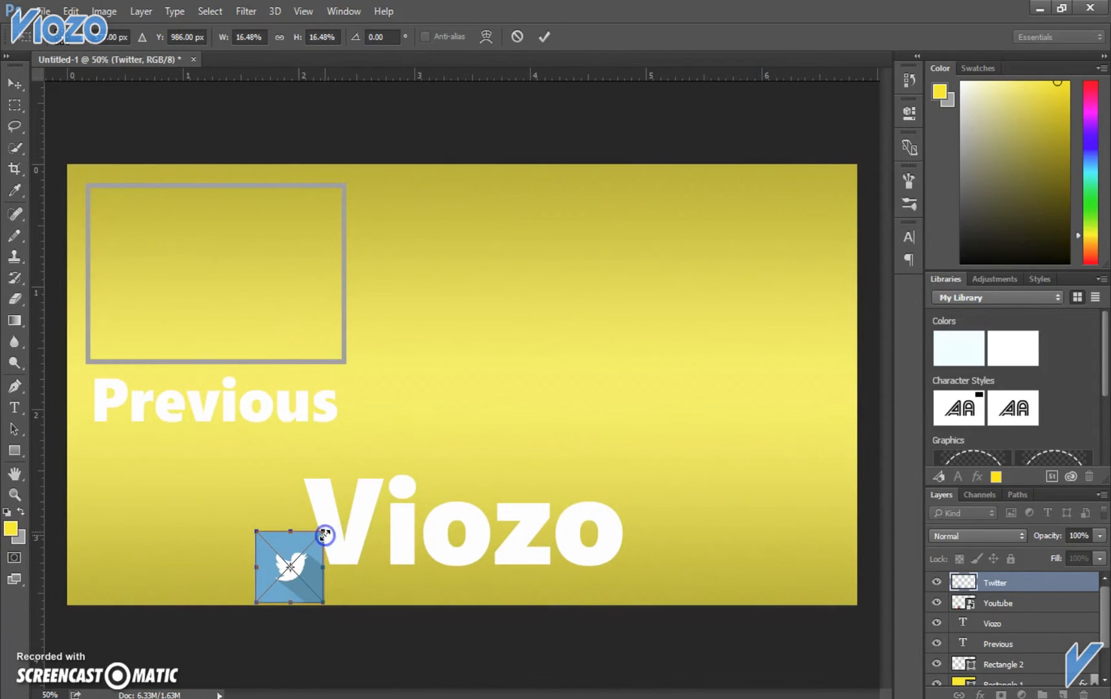
key(Return)
Step: Place the Facebook icon from the Desktop as an embedded image and scale it to about 16.3%, over the Twitter icon
click(42, 11)
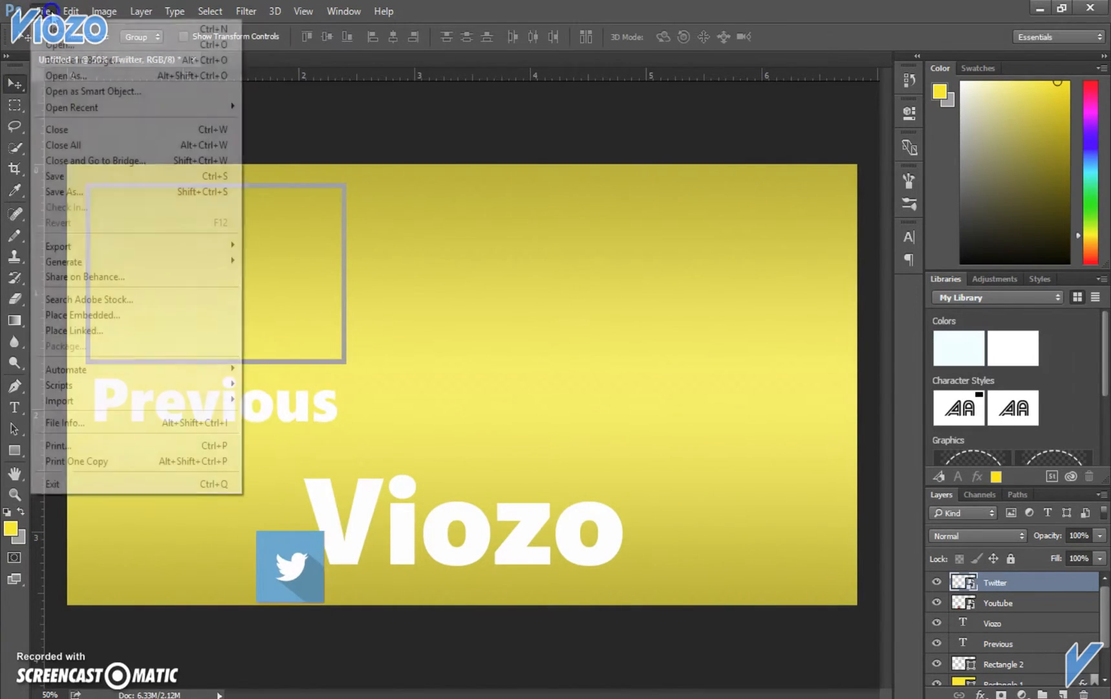
click(106, 315)
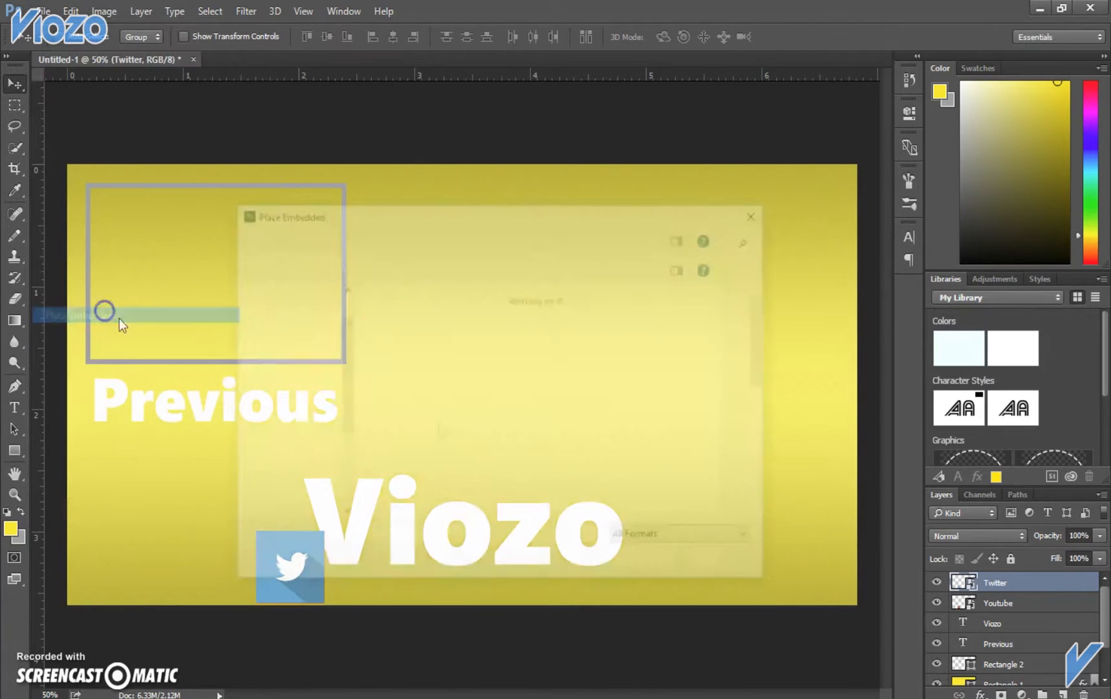
scroll(685, 375, up, 1)
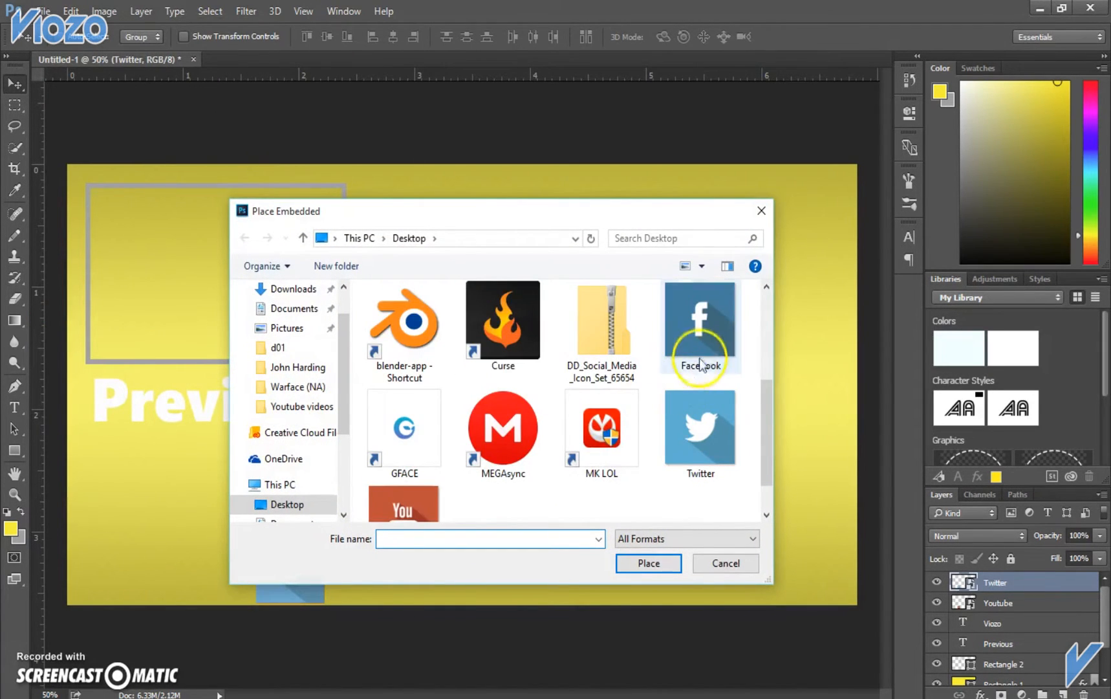
click(648, 565)
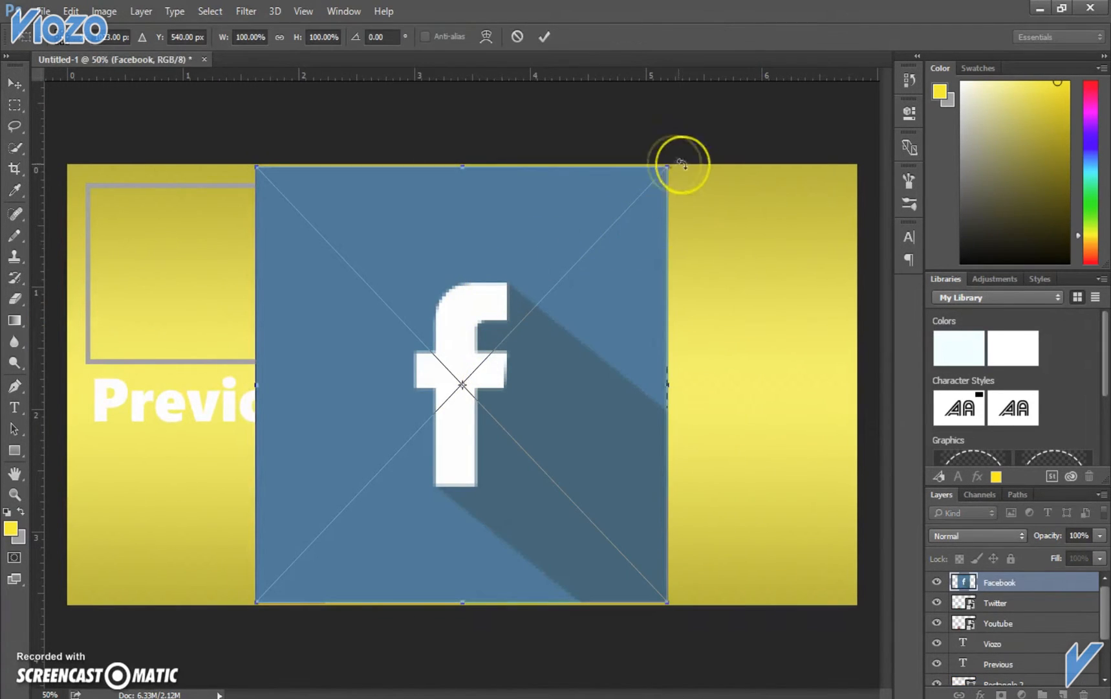
drag(665, 169, 336, 551)
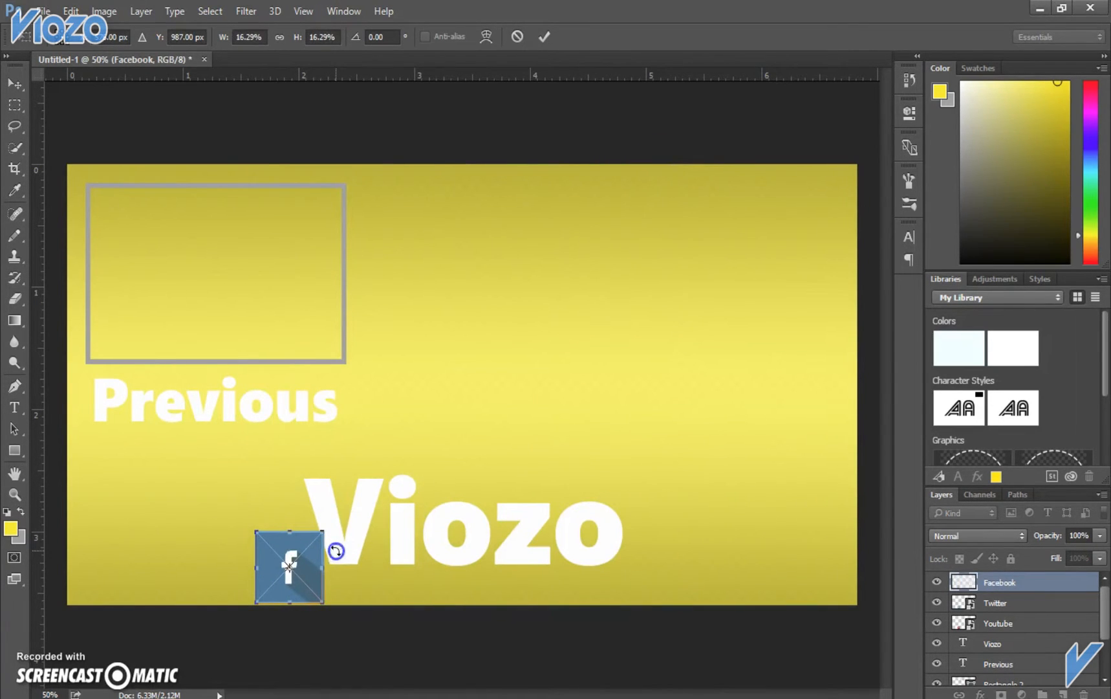
key(Return)
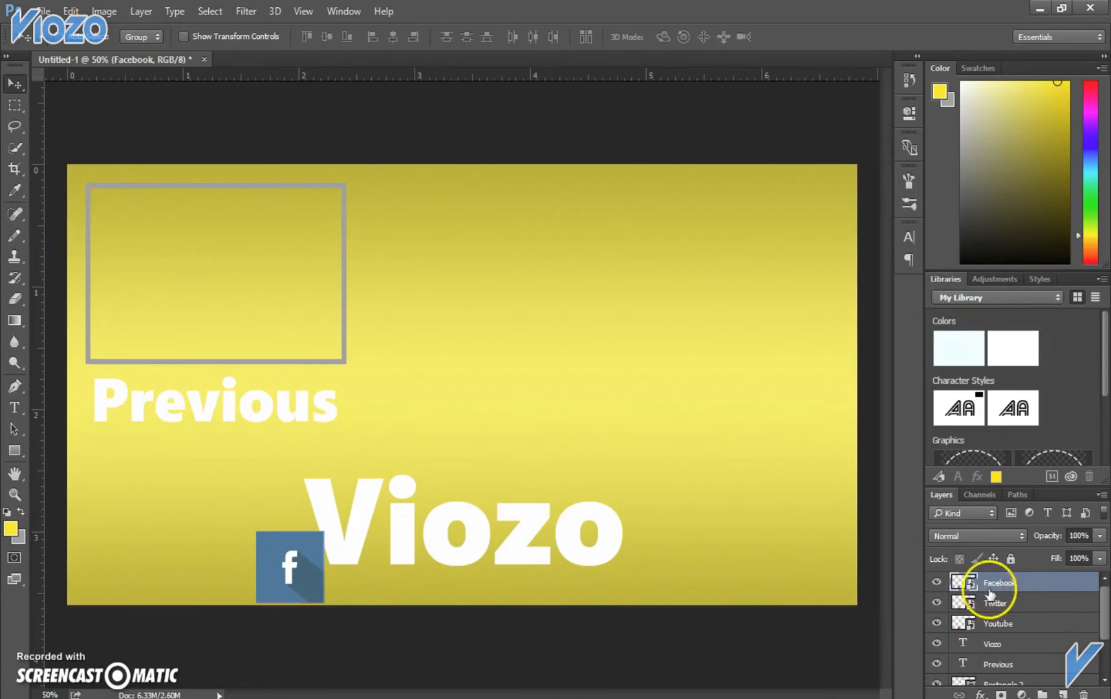
Step: Spread out the stacked icons, with Facebook and Twitter level beside the outlined rectangle's upper part and Youtube below, between them
drag(295, 571, 446, 246)
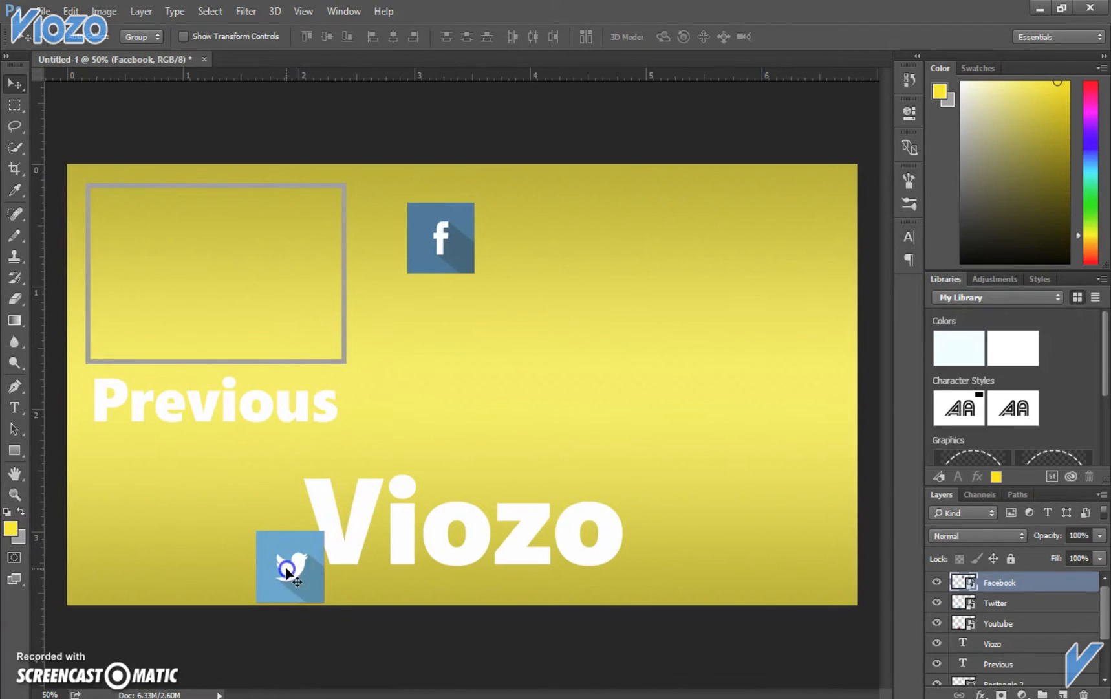
click(1029, 602)
drag(290, 566, 685, 239)
click(1013, 578)
click(1004, 623)
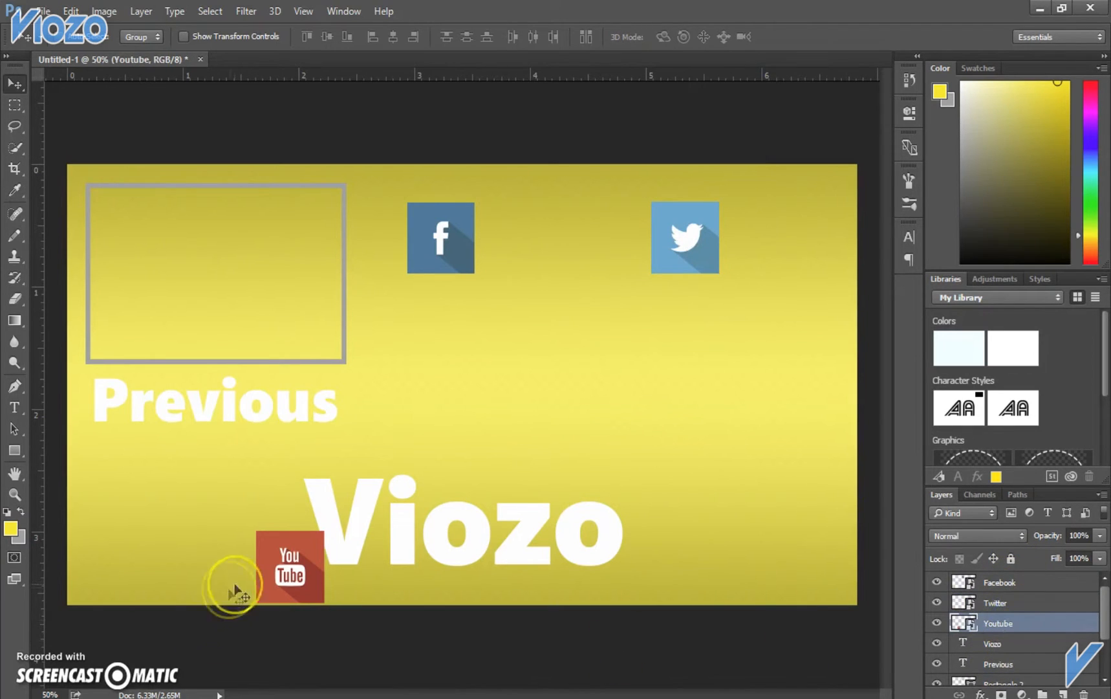
drag(307, 574, 570, 382)
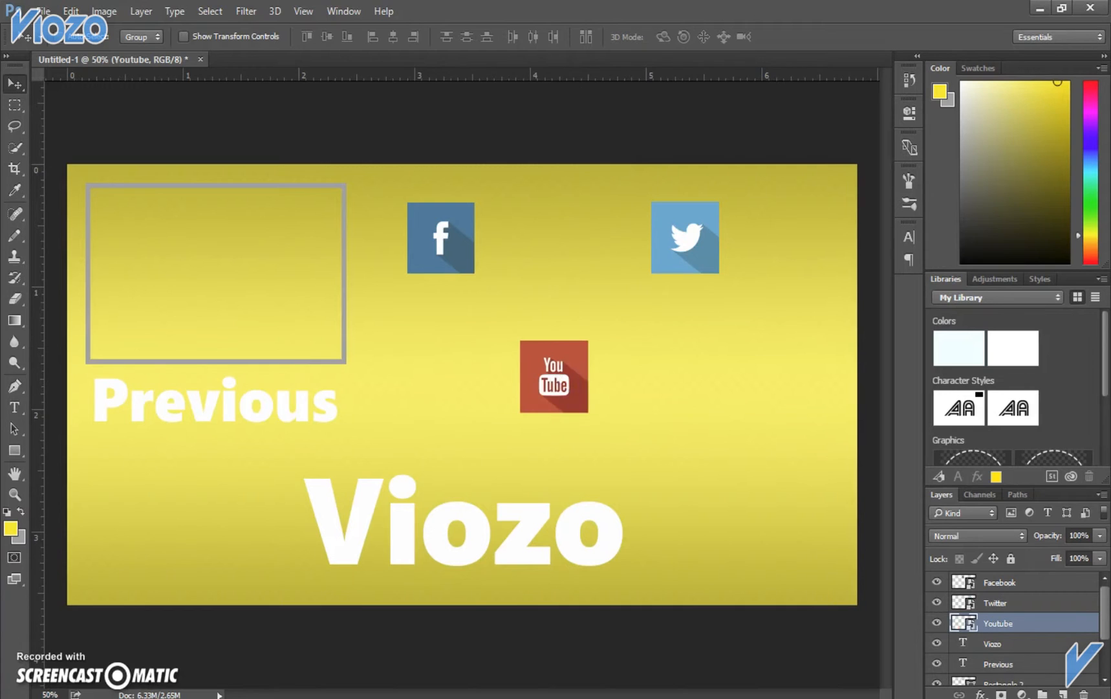
Step: Activate the Type tool for a text label beside the Facebook icon
click(15, 407)
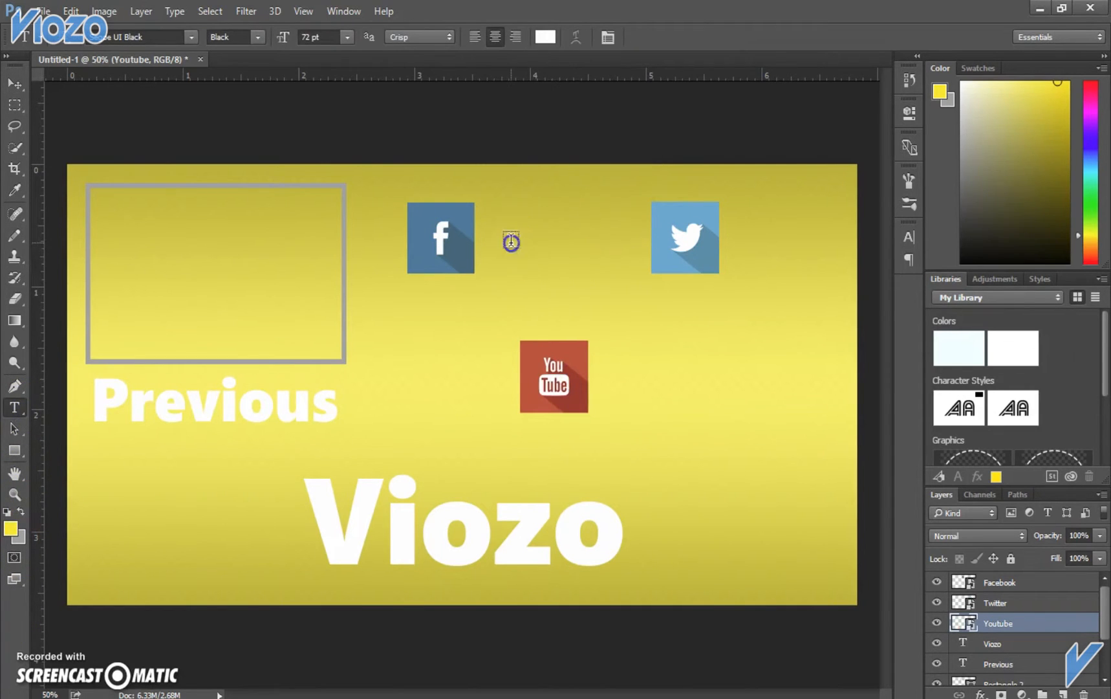